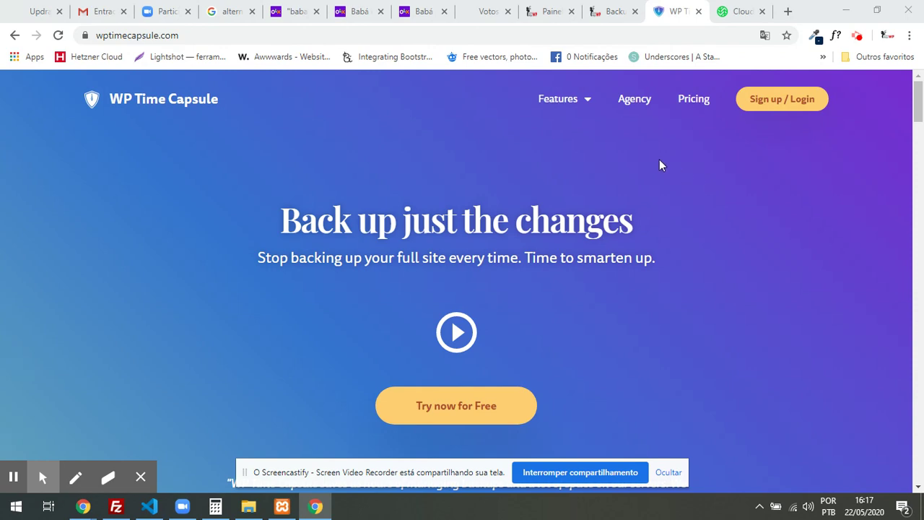
Step: Examine the Business owners benefits on the WP Time Capsule home page, including protection from hackers
scroll(652, 177, down, 10)
scroll(600, 184, down, 2)
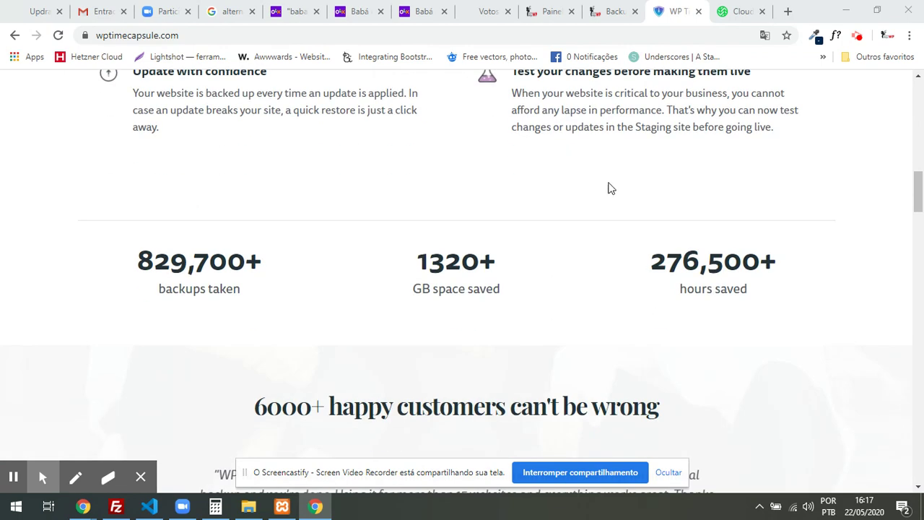
scroll(505, 203, up, 6)
scroll(289, 260, down, 2)
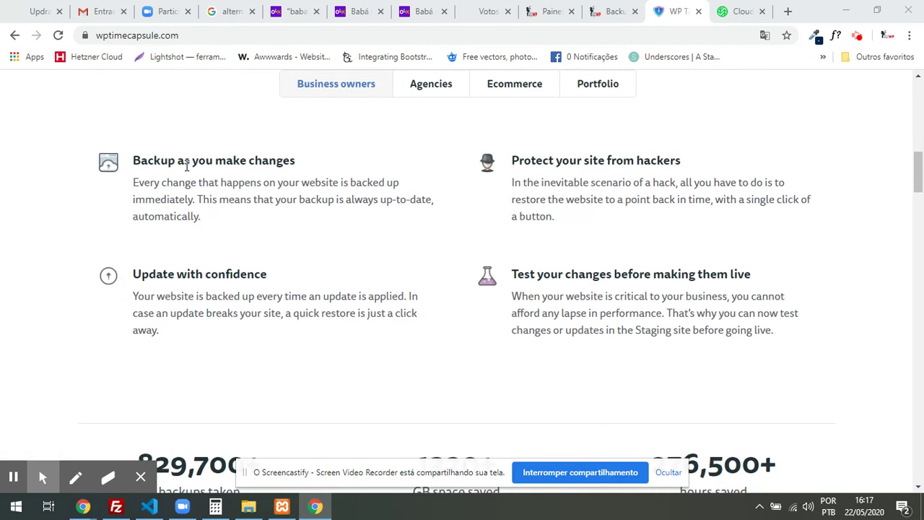
triple_click(638, 161)
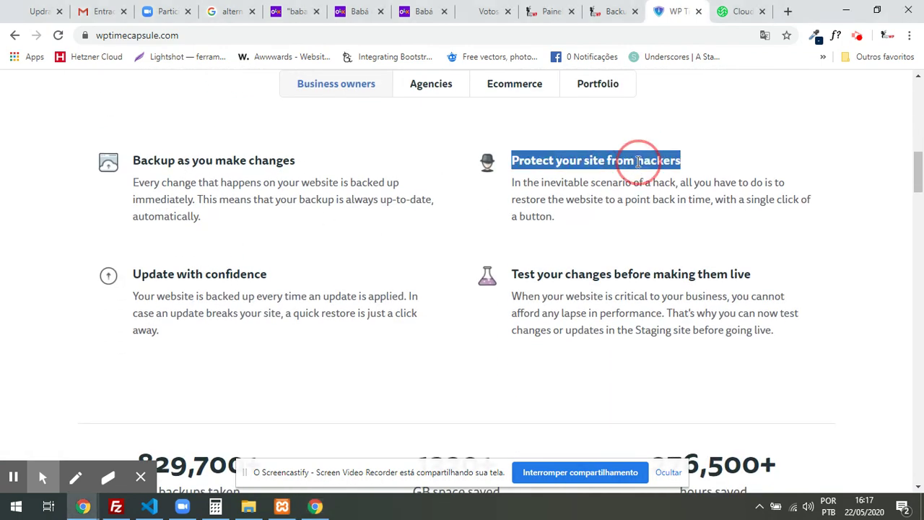
click(210, 276)
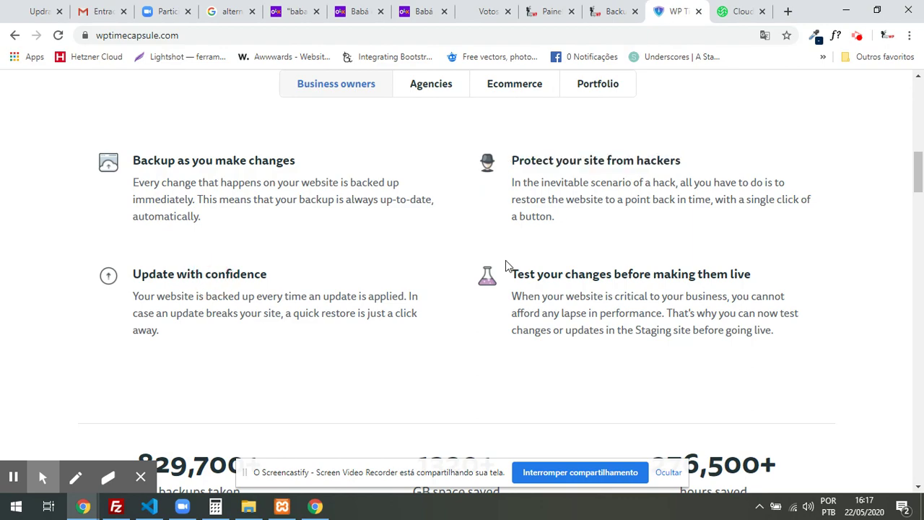
scroll(610, 271, down, 5)
scroll(613, 267, up, 4)
scroll(608, 248, up, 5)
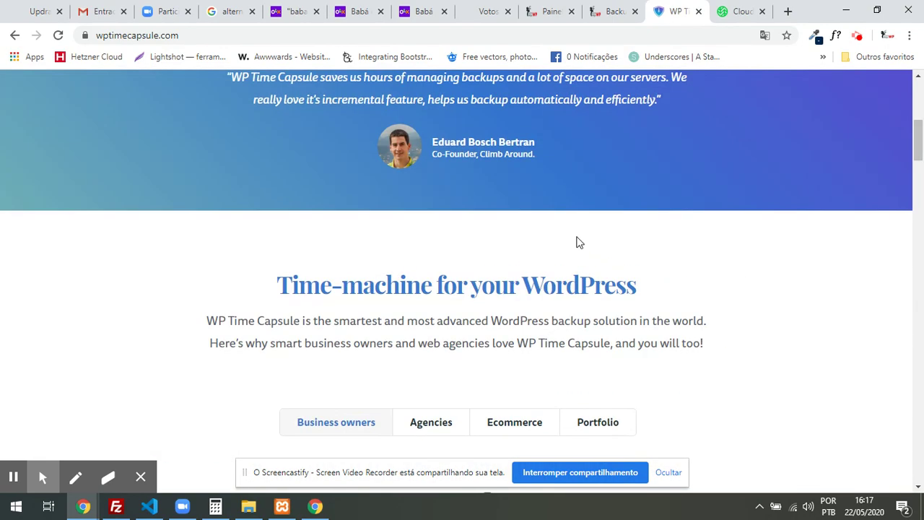
Step: Show the Ecommerce benefits and read how store orders are backed up
scroll(581, 241, down, 4)
click(516, 86)
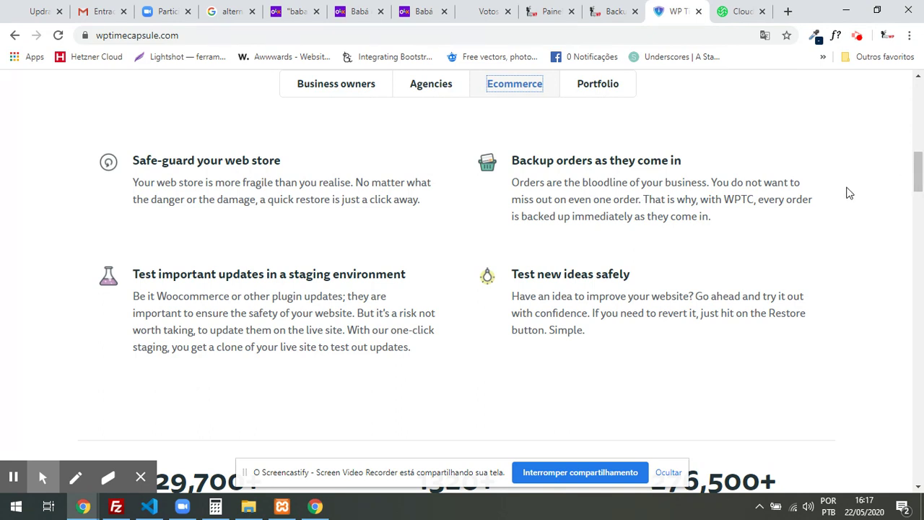
double_click(739, 199)
click(775, 240)
scroll(611, 206, down, 3)
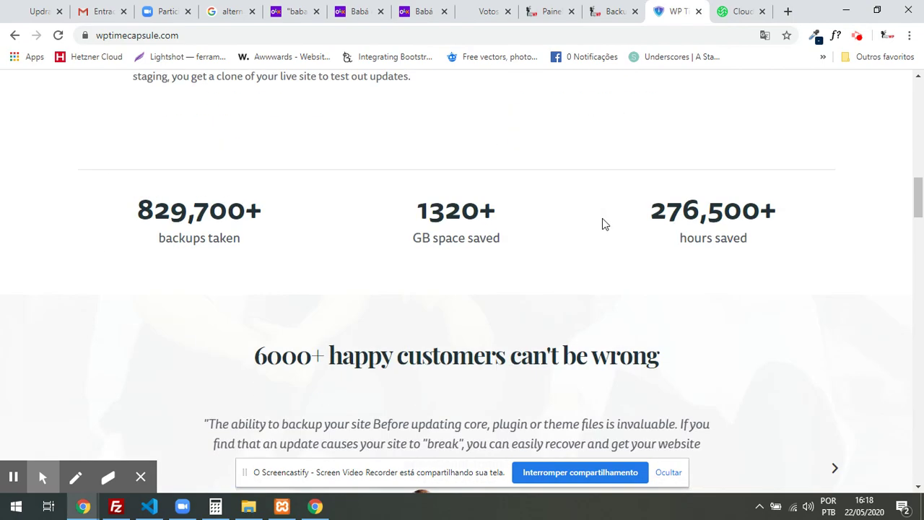
Step: Open the WP Time Capsule pricing page and compare the number of websites in the Business and Freelancer plans
scroll(611, 206, up, 8)
scroll(611, 208, up, 1)
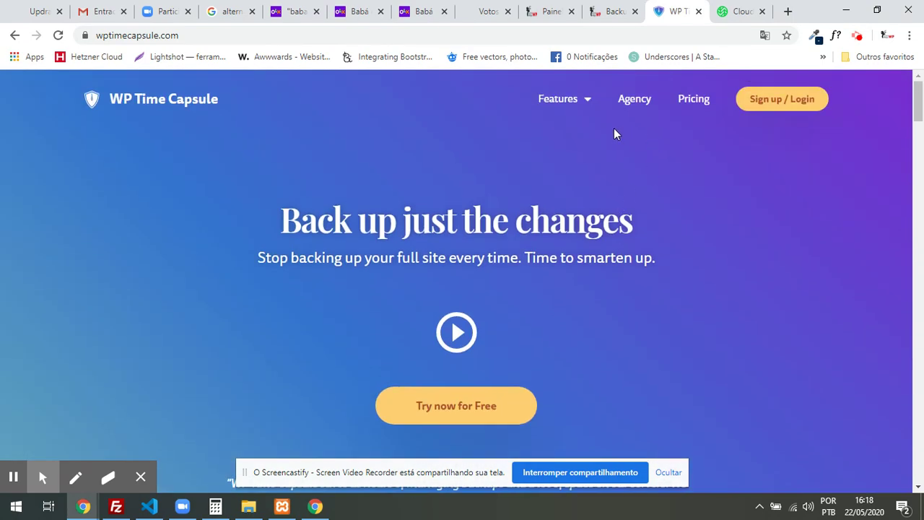
click(694, 106)
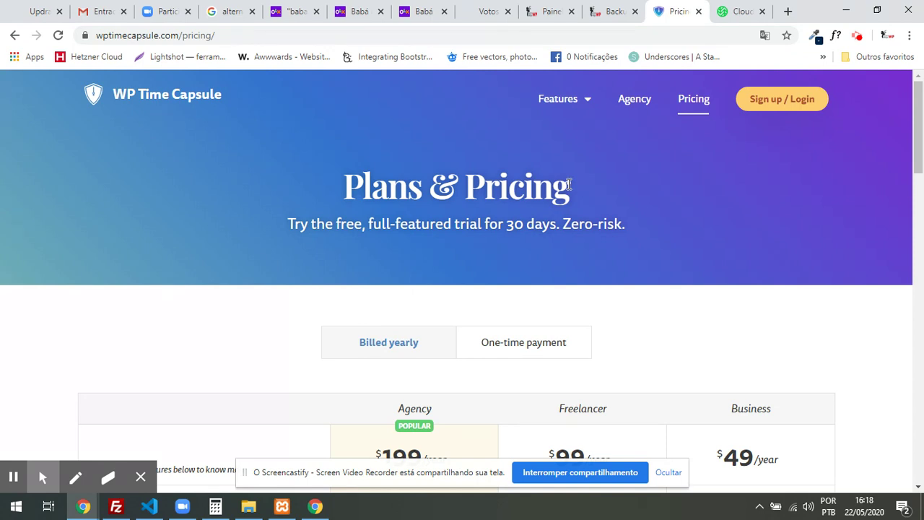
scroll(628, 185, down, 4)
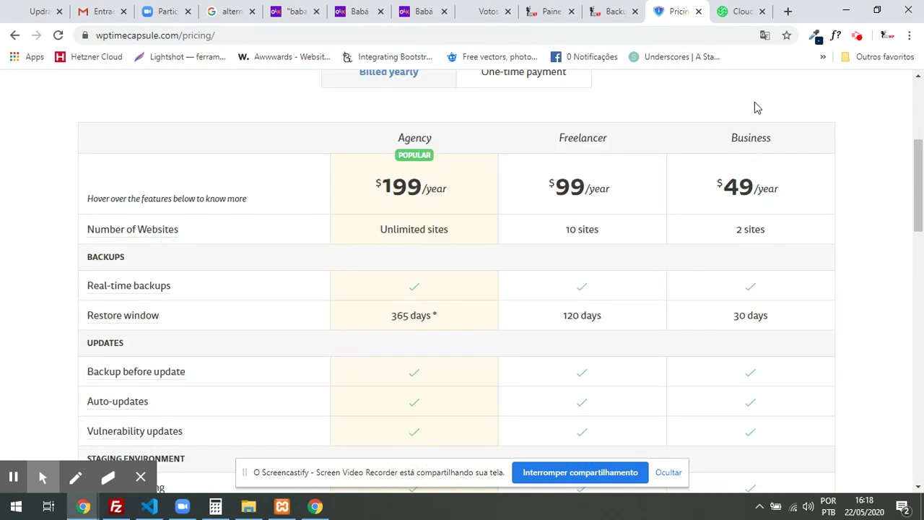
drag(788, 229, 734, 231)
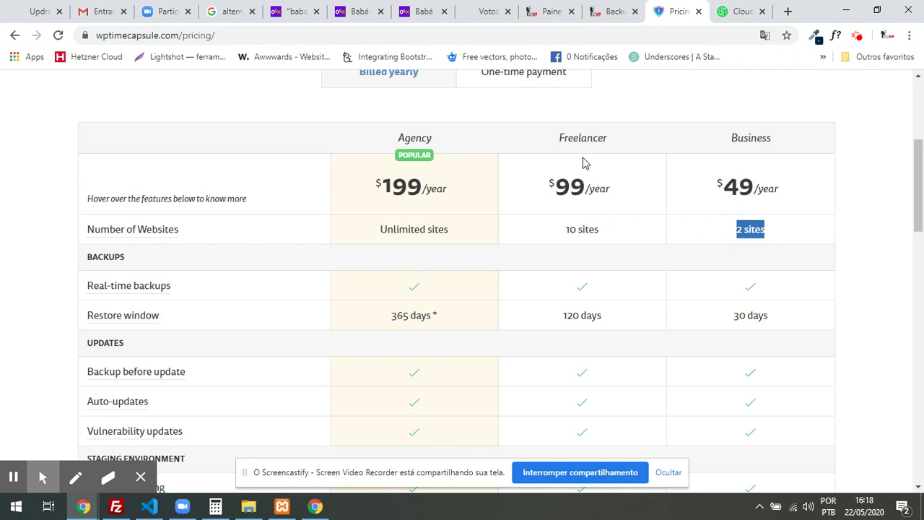
drag(612, 244, 565, 233)
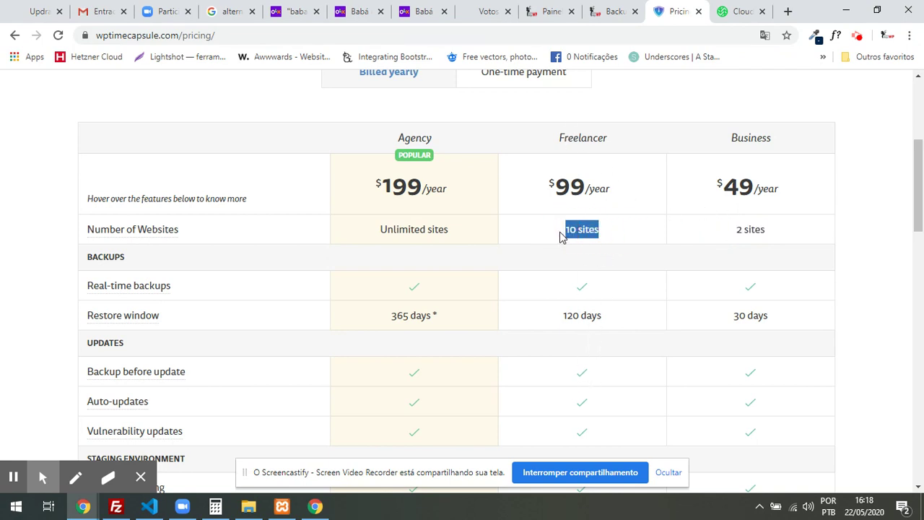
scroll(565, 229, down, 3)
scroll(281, 197, up, 2)
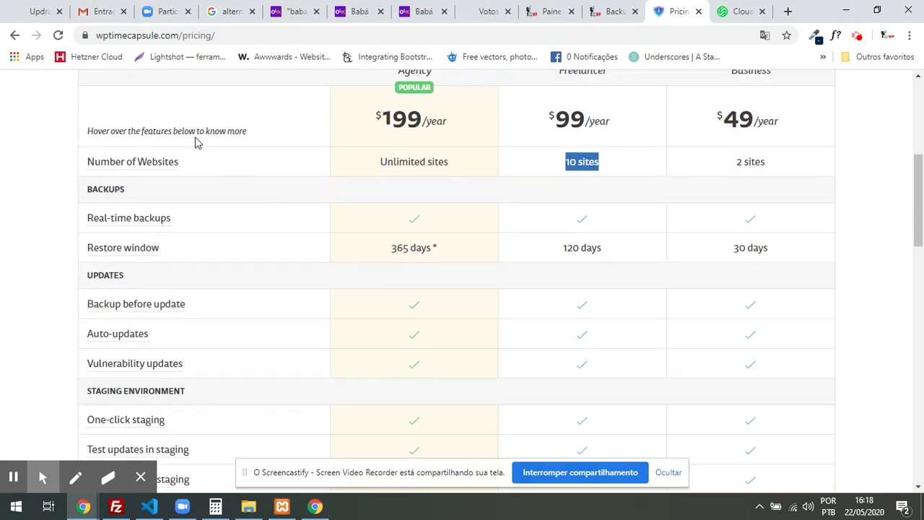
Step: Examine the Real-time backups, Restore window and Backup before update rows of the plan comparison
mouse_move(130, 216)
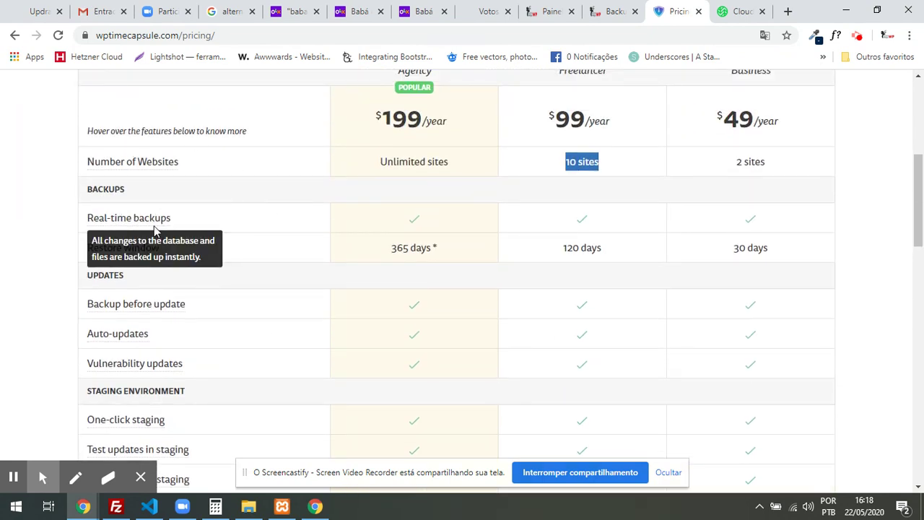
click(128, 217)
triple_click(128, 217)
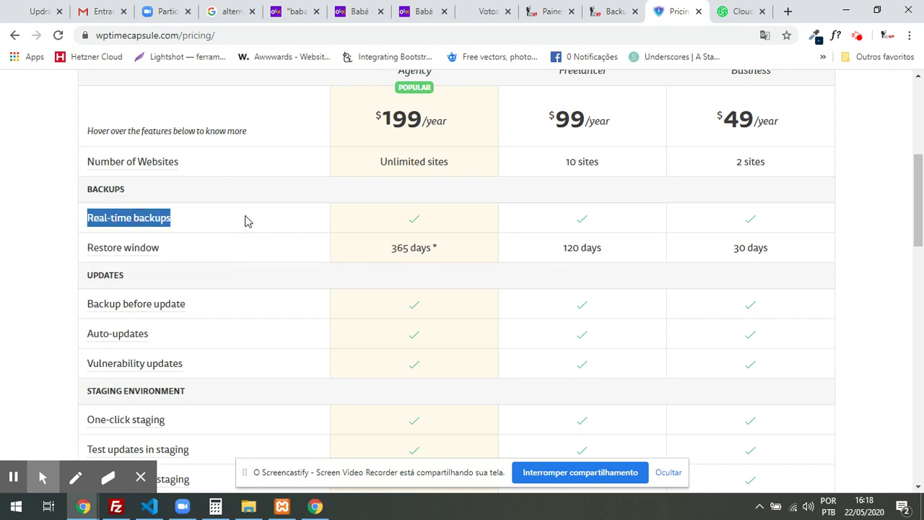
click(214, 256)
triple_click(145, 247)
click(231, 250)
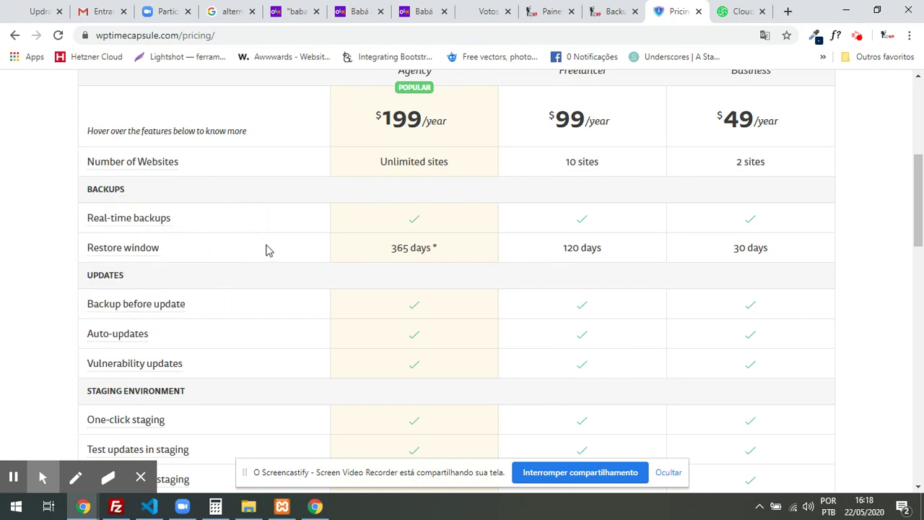
scroll(266, 250, down, 2)
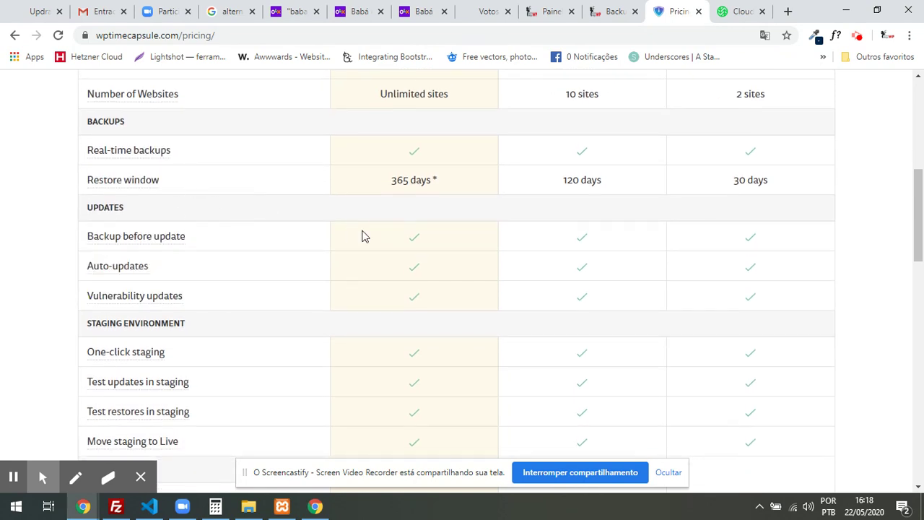
triple_click(118, 236)
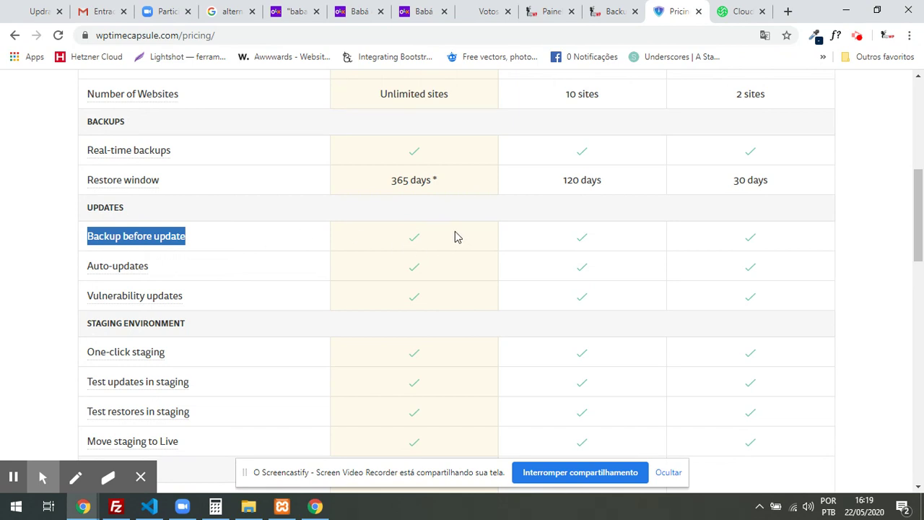
Step: Review the staging and branding features and the trial and refund questions on the pricing page
scroll(203, 247, down, 2)
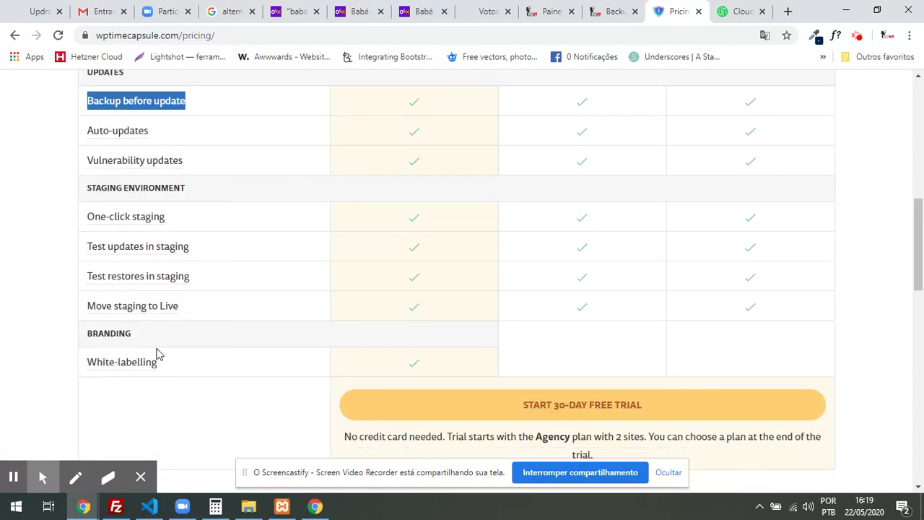
scroll(223, 202, down, 11)
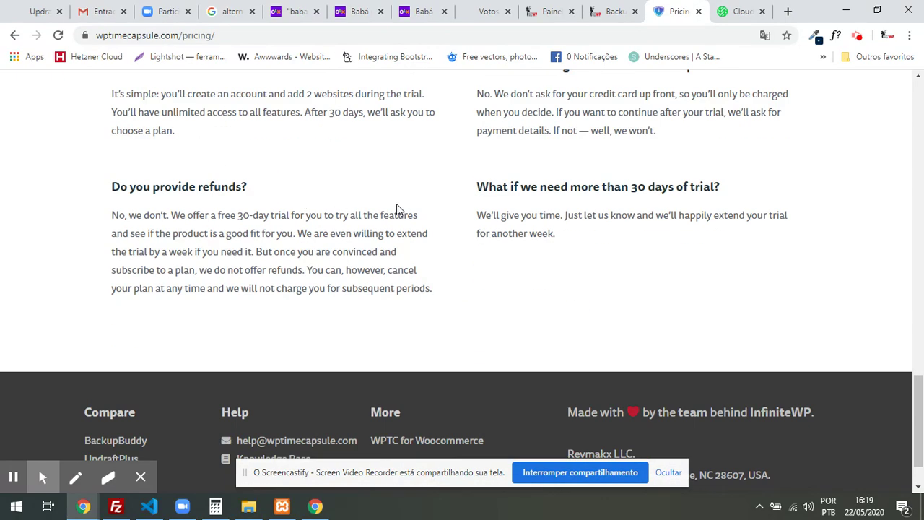
scroll(397, 206, up, 9)
scroll(585, 281, up, 15)
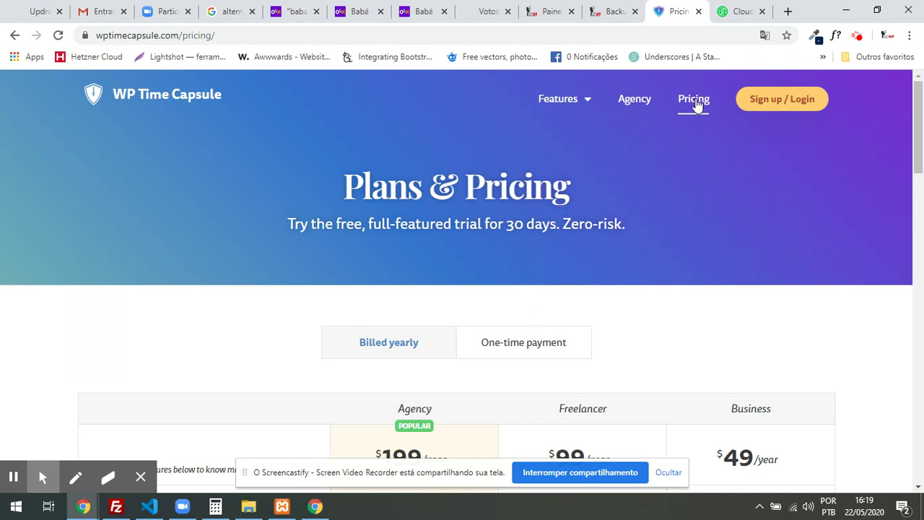
Step: Switch between the WP Time Capsule pricing page and the Wasabi site, and read Wasabi's savings headline
click(729, 13)
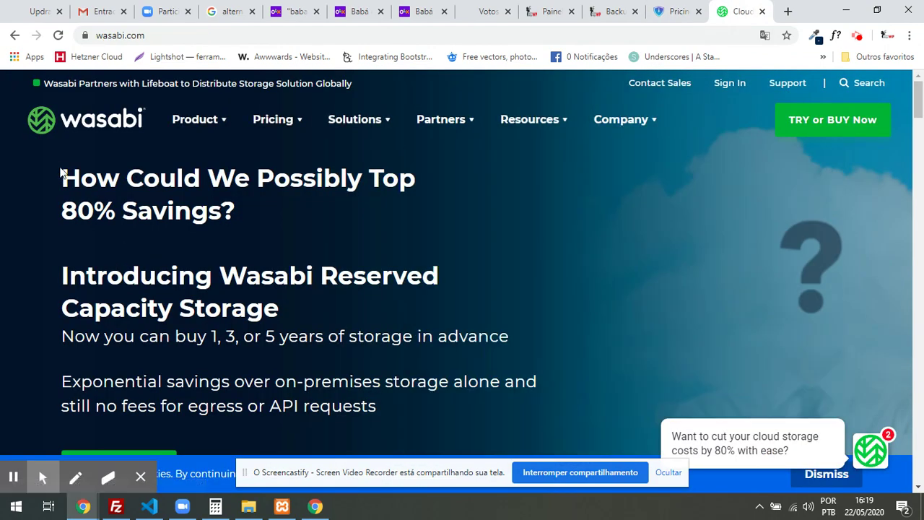
mouse_move(354, 119)
click(677, 11)
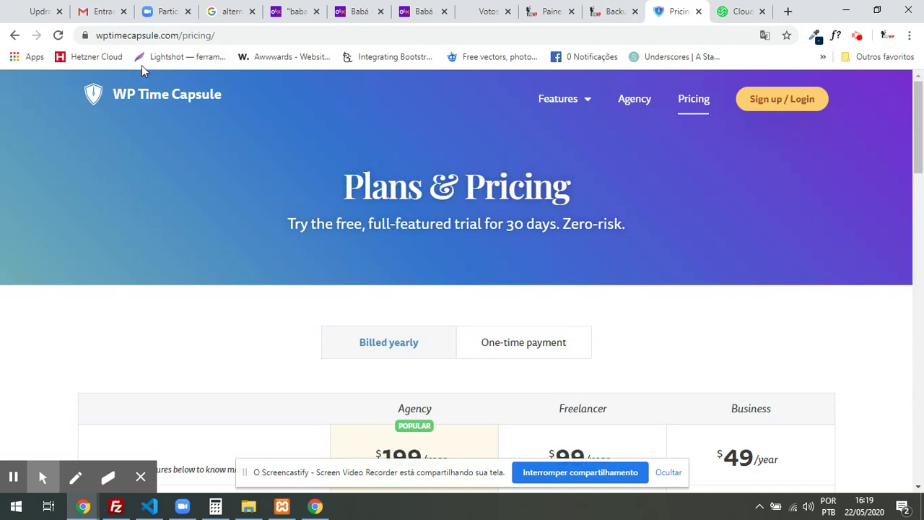
click(740, 10)
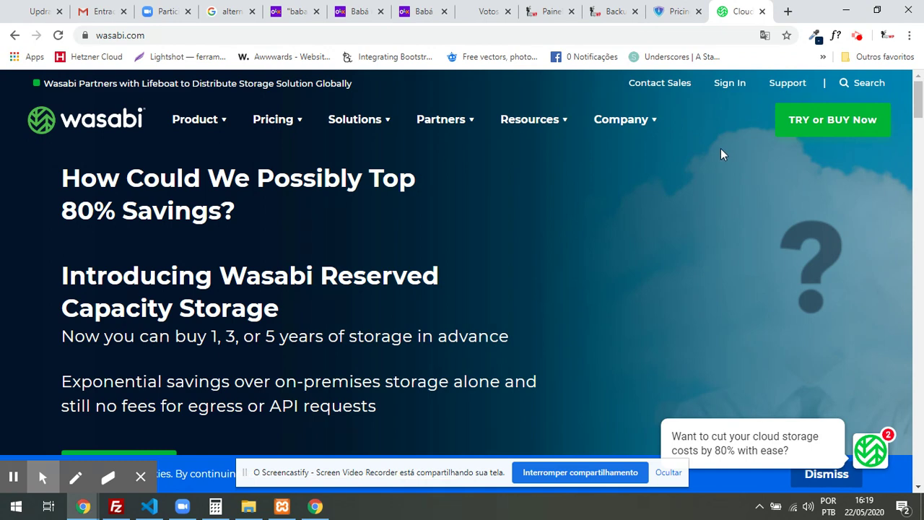
drag(201, 177, 203, 186)
triple_click(204, 186)
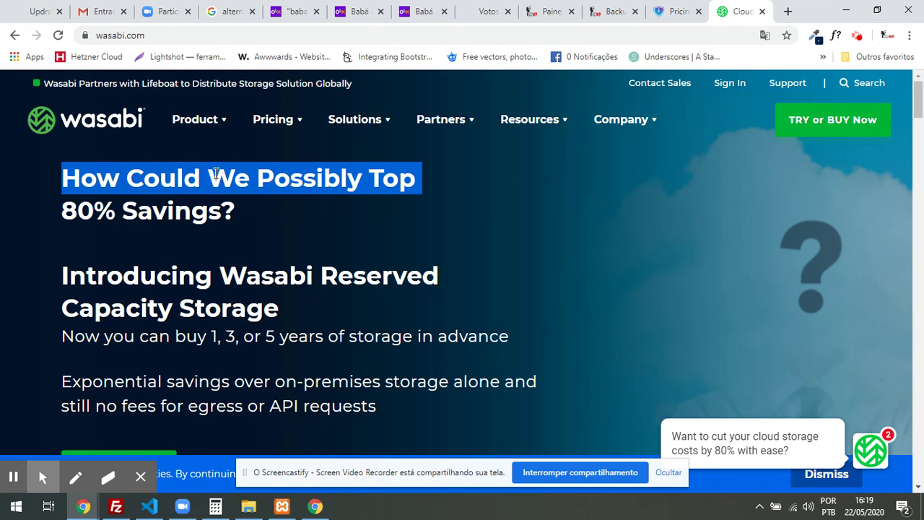
Step: Go to the WP Time Capsule backups calendar in the WordPress dashboard and open the 21 May 2020 restore point
click(613, 11)
scroll(473, 166, down, 4)
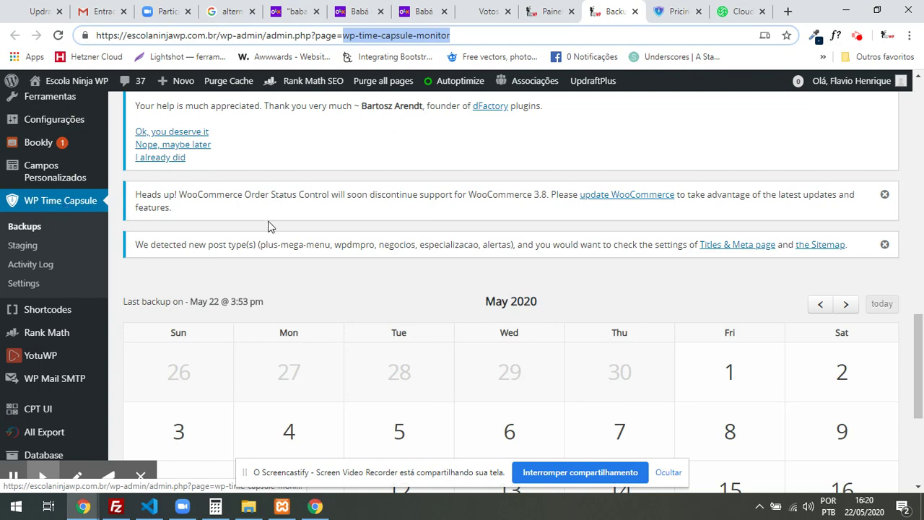
scroll(332, 209, down, 4)
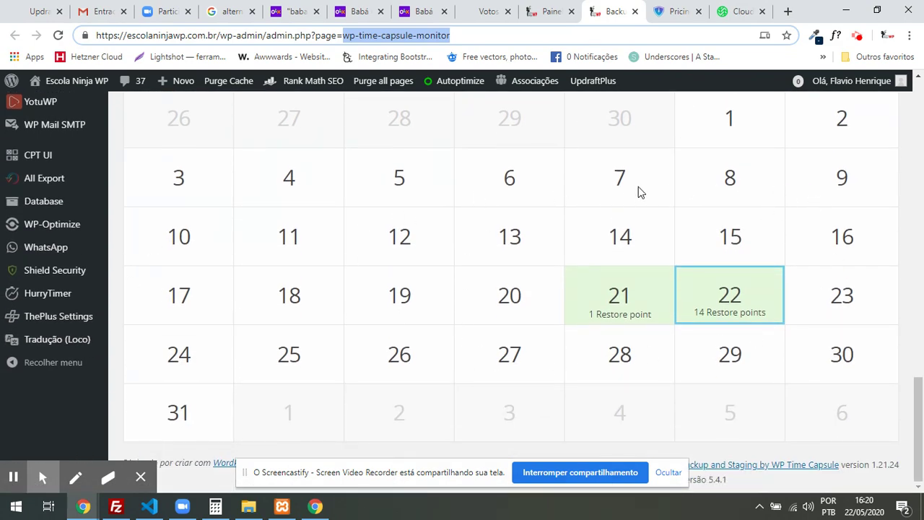
click(612, 315)
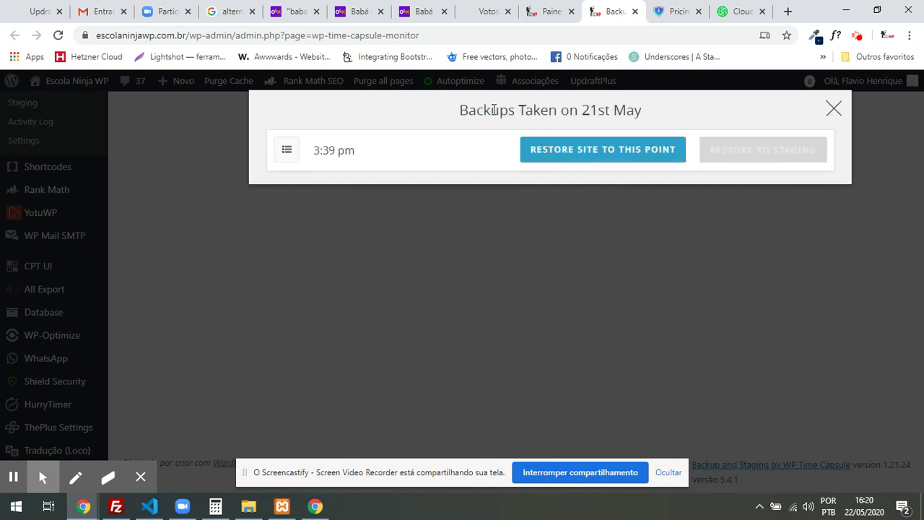
Step: Expand the 3:39 pm backup, review its restorable database and files, and close the backup details
click(286, 149)
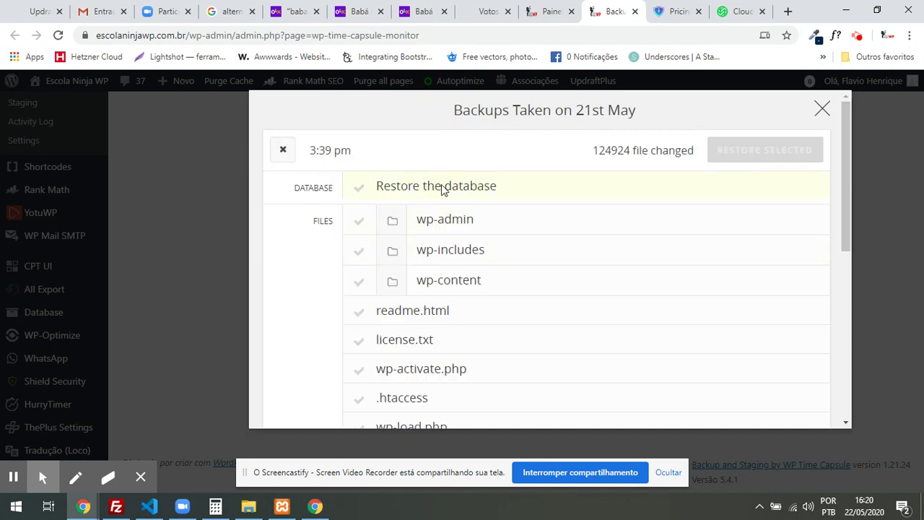
scroll(462, 197, down, 1)
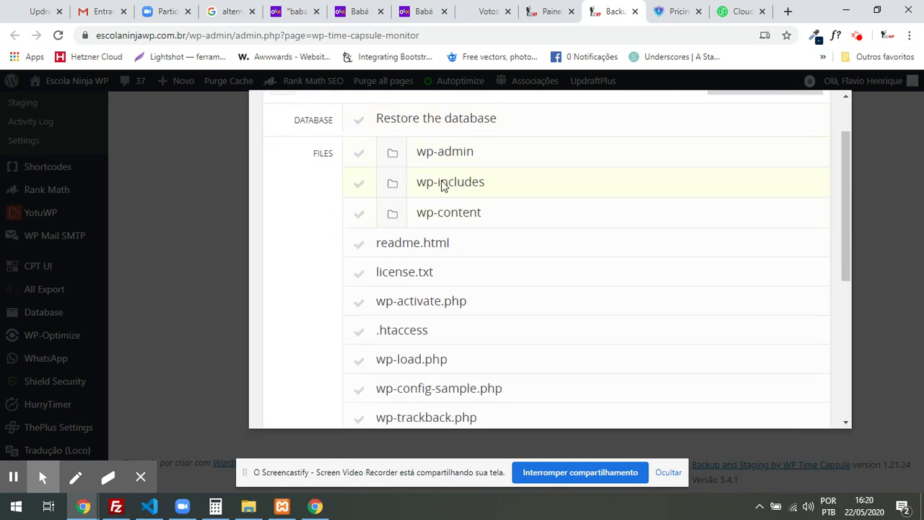
scroll(441, 181, down, 1)
scroll(378, 272, down, 2)
scroll(397, 238, down, 1)
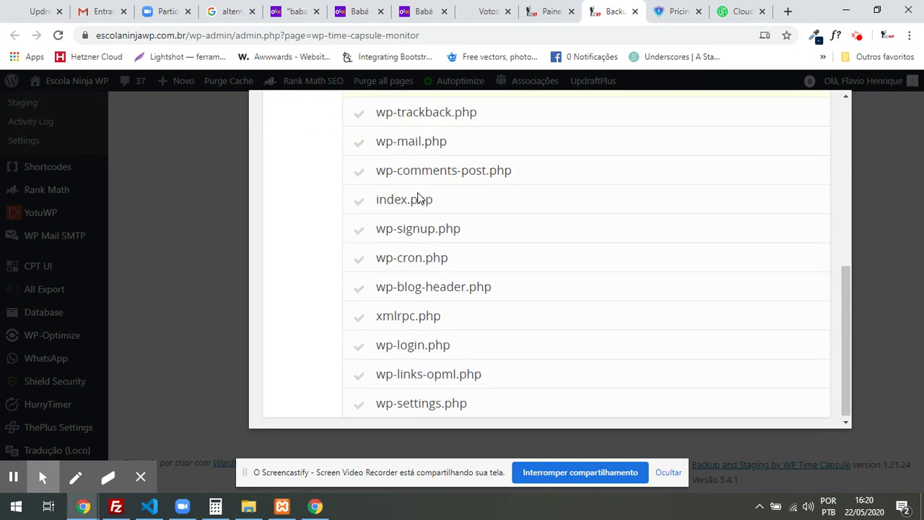
scroll(423, 292, up, 5)
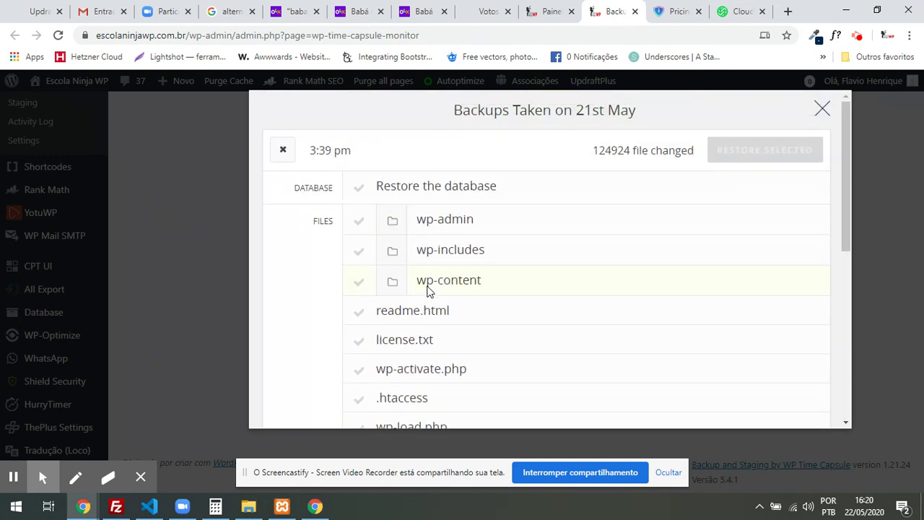
click(827, 111)
Step: Return to the May 2020 calendar and reopen the backups taken on 21 May to view the restore options
click(857, 36)
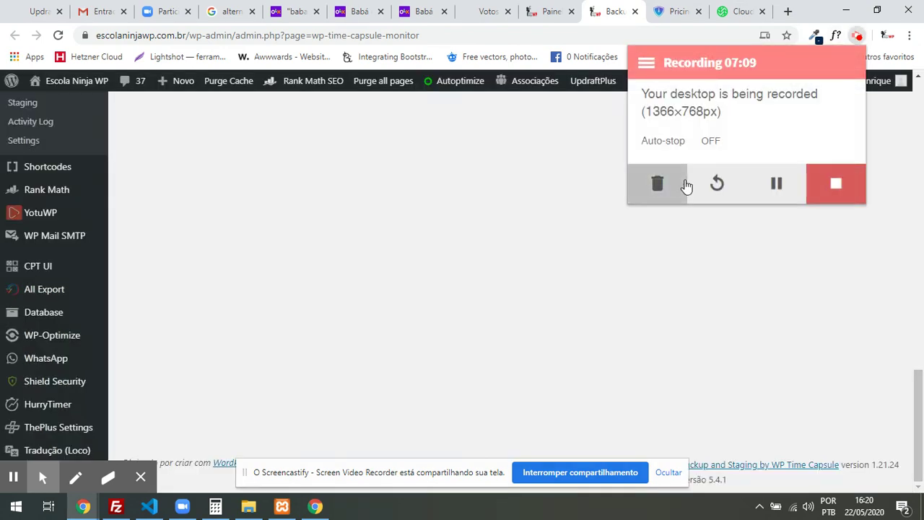
scroll(502, 302, up, 5)
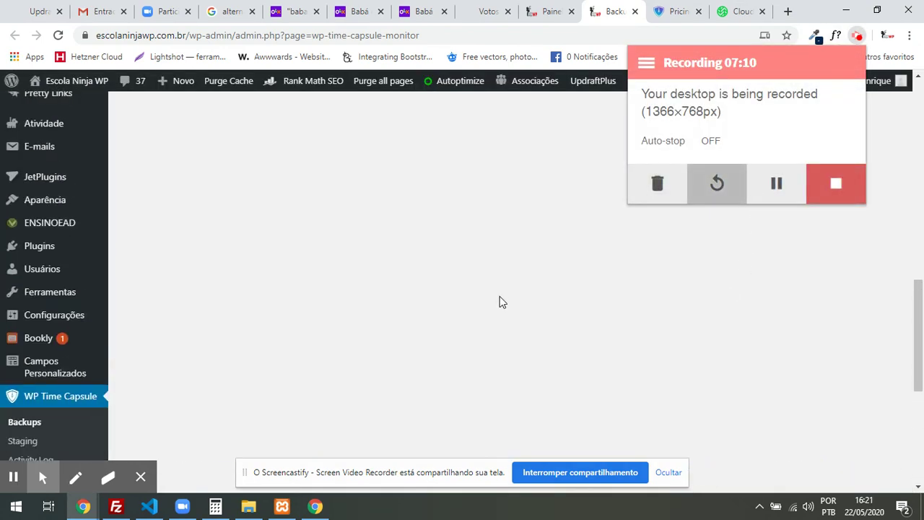
scroll(524, 274, up, 5)
scroll(517, 281, down, 2)
click(607, 273)
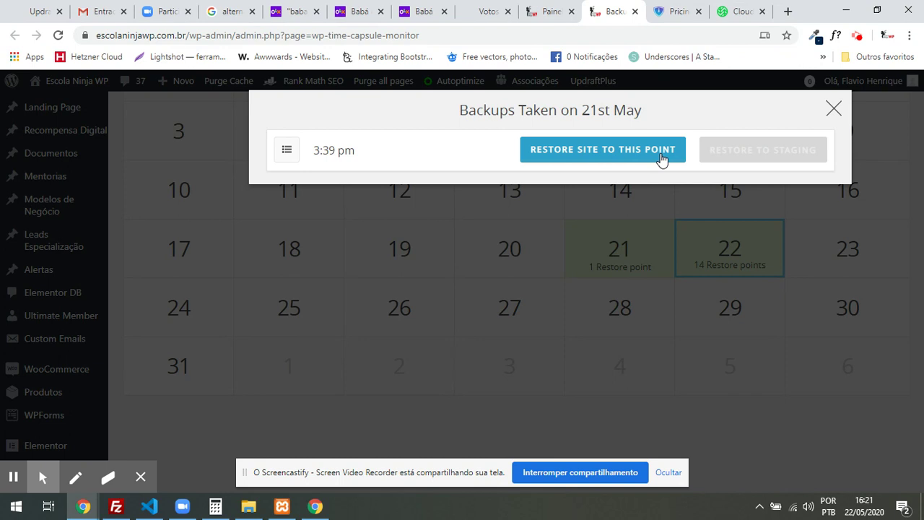
Step: Close the 21 May backup details, open the restore points for 22 May and look through the listed backups
click(832, 109)
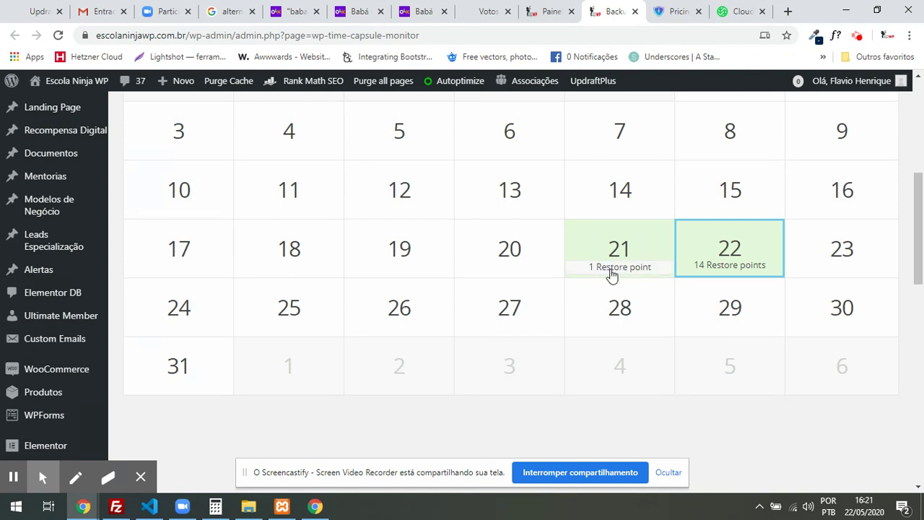
click(744, 270)
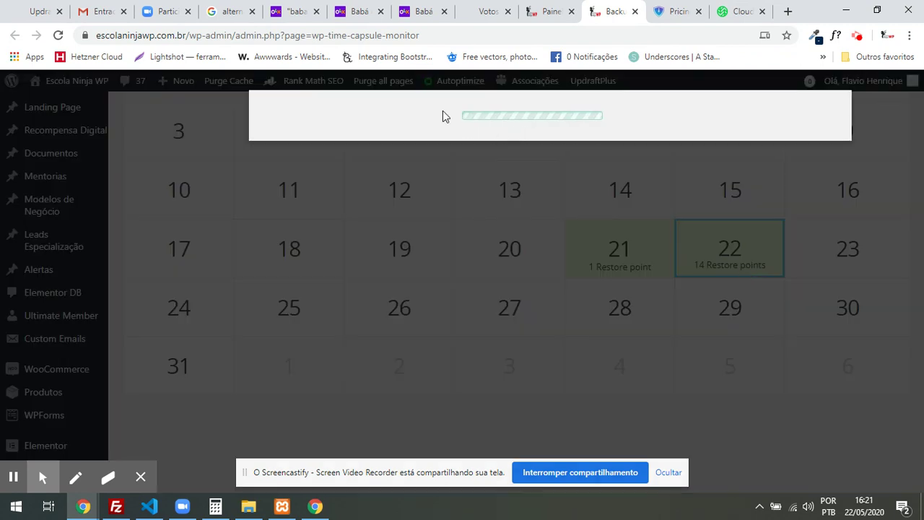
scroll(384, 127, down, 4)
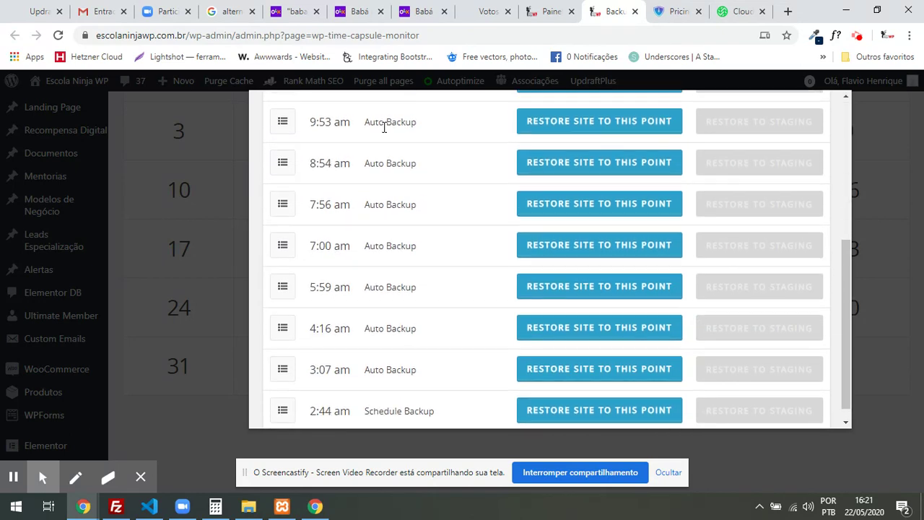
scroll(340, 346, up, 1)
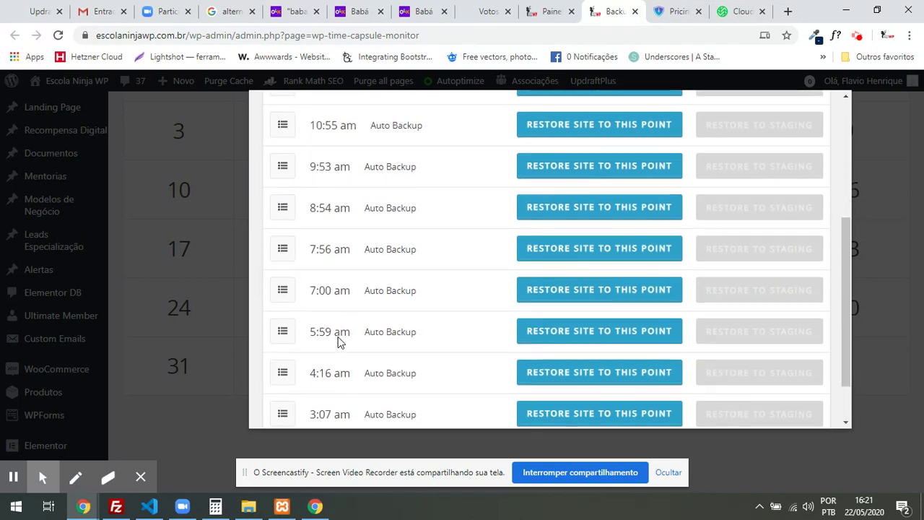
scroll(339, 339, up, 3)
scroll(322, 187, down, 5)
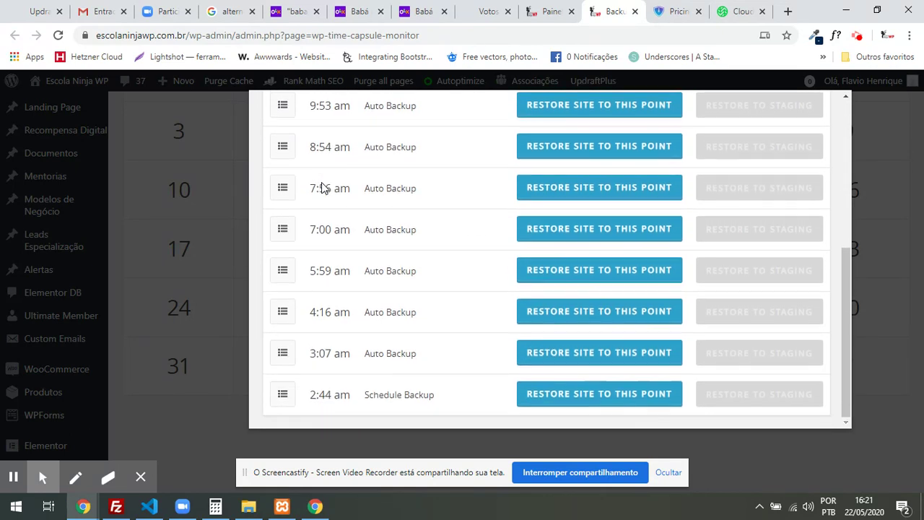
Step: Compare the times of the earliest 22 May backups, highlighting the 2:44 am, 3:07 am and 4:16 am entries
triple_click(322, 395)
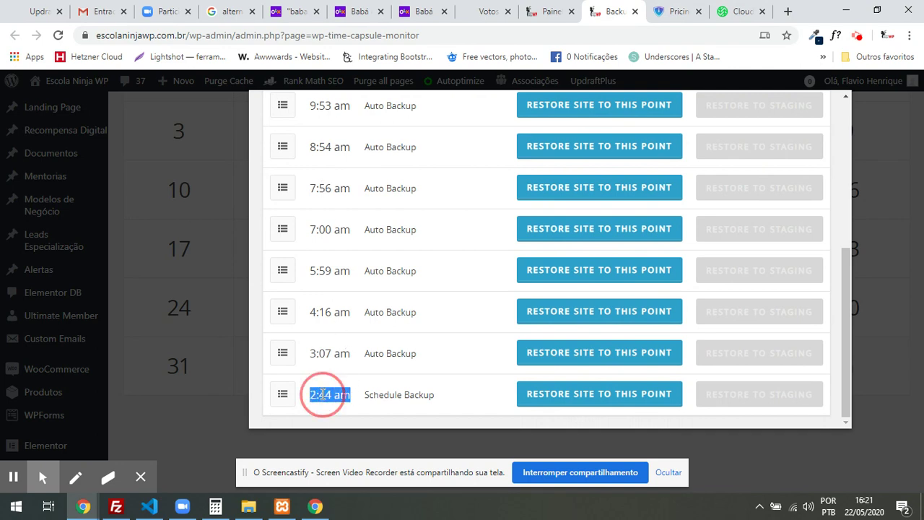
triple_click(329, 353)
click(326, 397)
triple_click(326, 397)
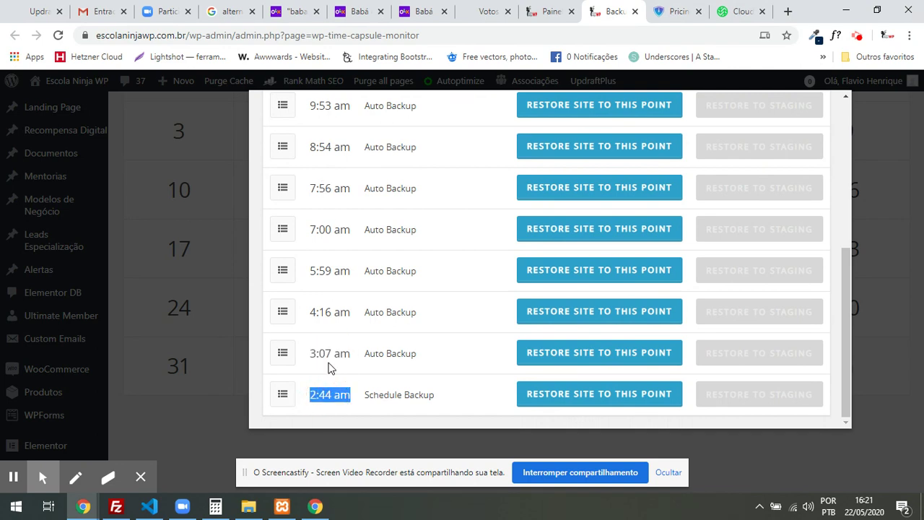
triple_click(329, 353)
click(332, 310)
triple_click(332, 310)
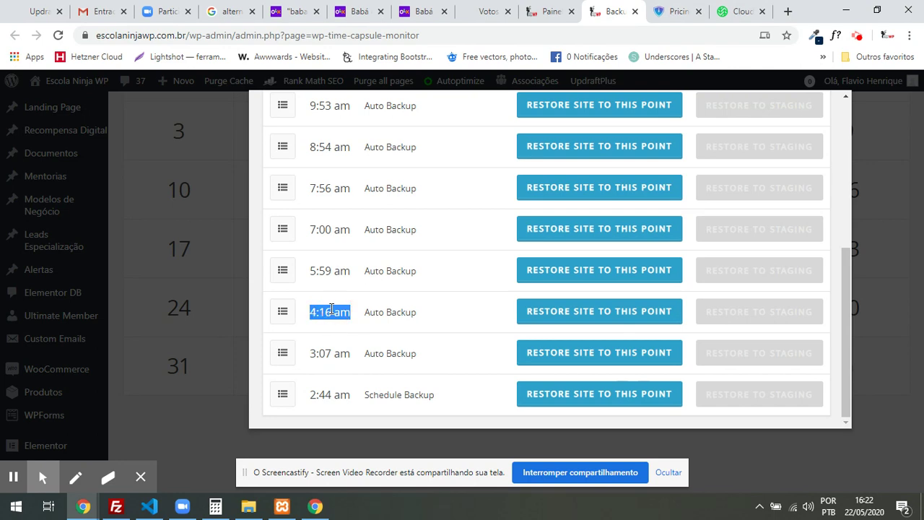
click(331, 352)
triple_click(331, 352)
triple_click(334, 313)
Step: Expand the 3:53 pm backup of 22 May to review its restorable database and files, and close the backup list
scroll(330, 319, up, 4)
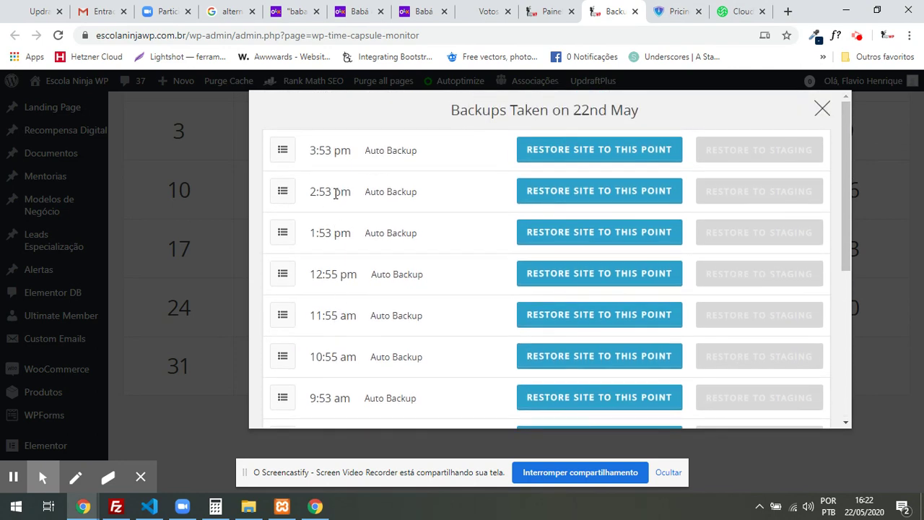
scroll(338, 217, down, 4)
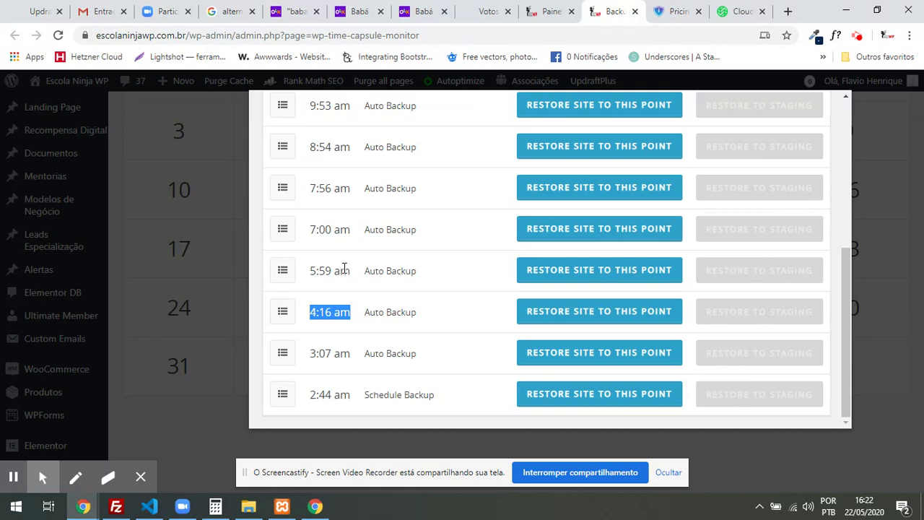
scroll(327, 268, up, 4)
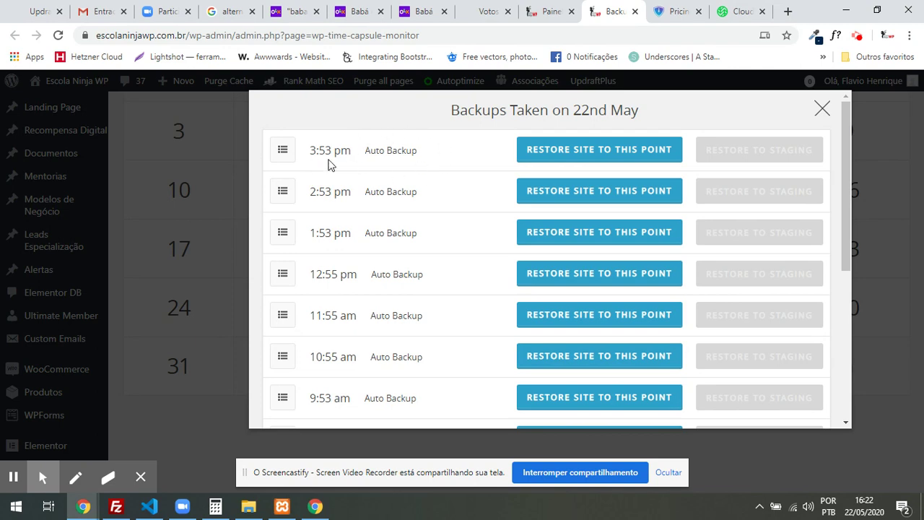
click(282, 150)
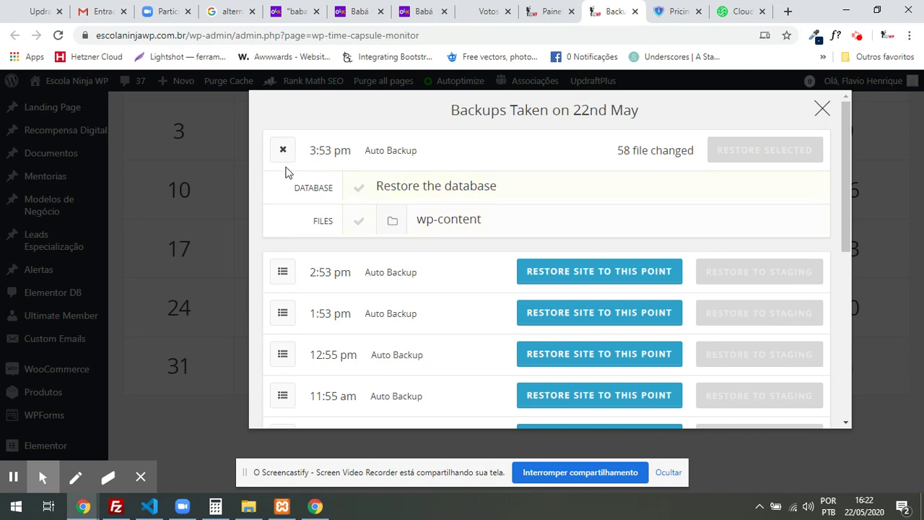
click(283, 153)
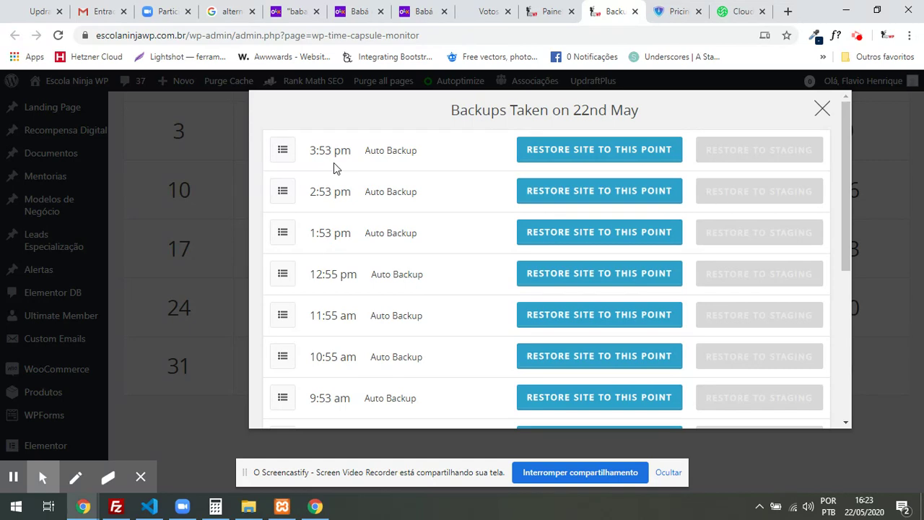
click(825, 110)
Step: Open WP Time Capsule's Activity Log and look over the recorded backup processes
scroll(167, 333, down, 1)
scroll(58, 289, down, 8)
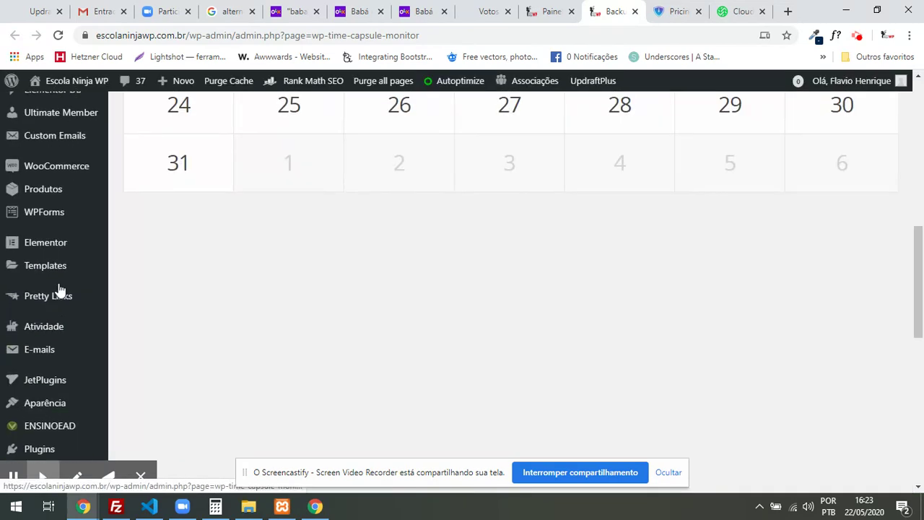
click(38, 189)
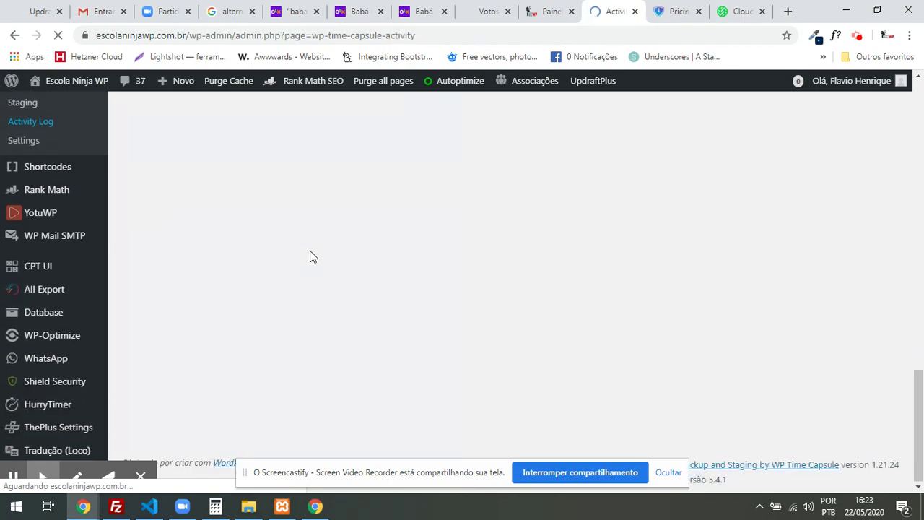
scroll(320, 252, down, 1)
scroll(320, 252, down, 12)
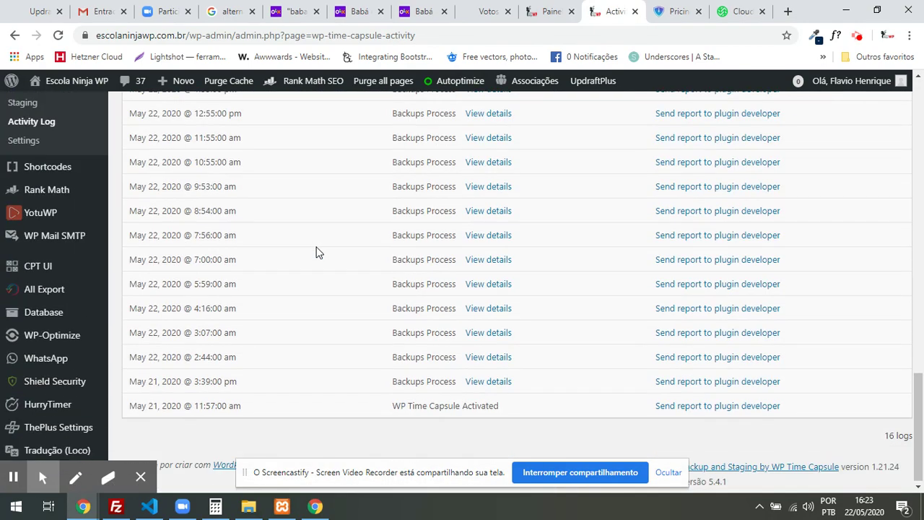
scroll(322, 216, up, 1)
scroll(256, 145, up, 1)
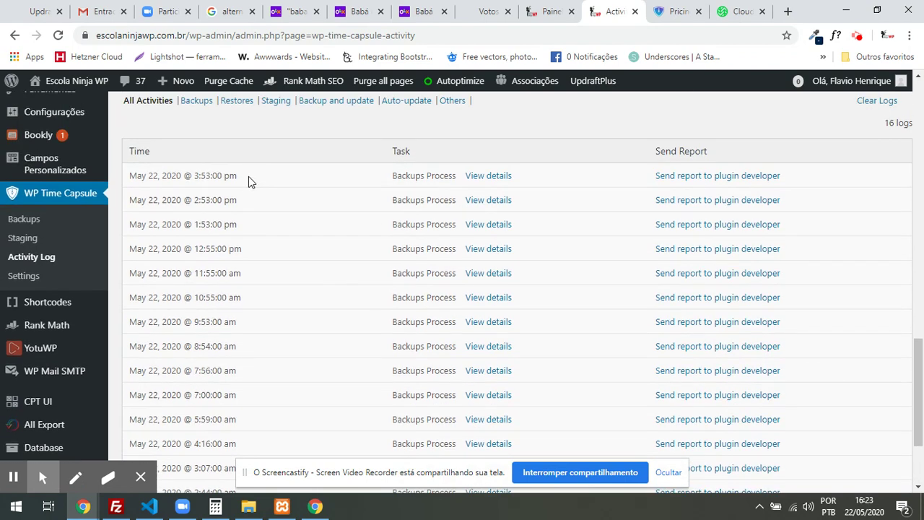
scroll(228, 206, down, 1)
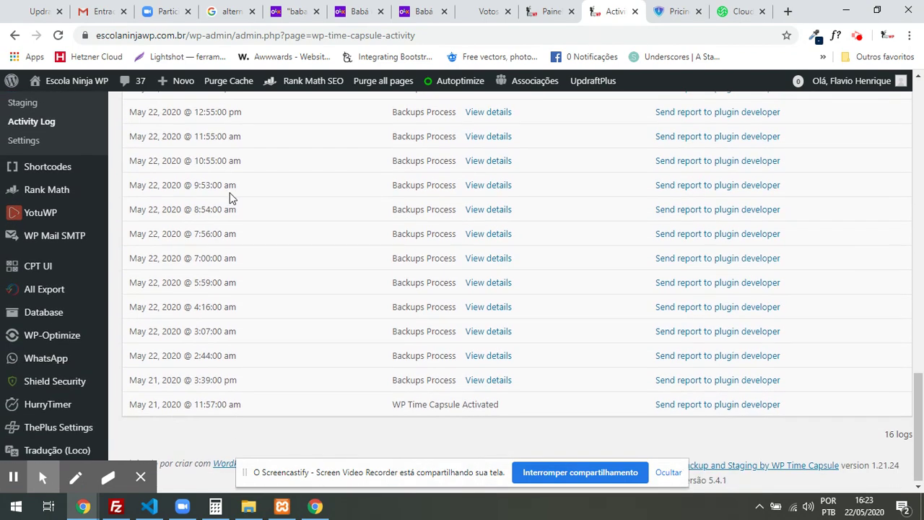
scroll(547, 208, up, 2)
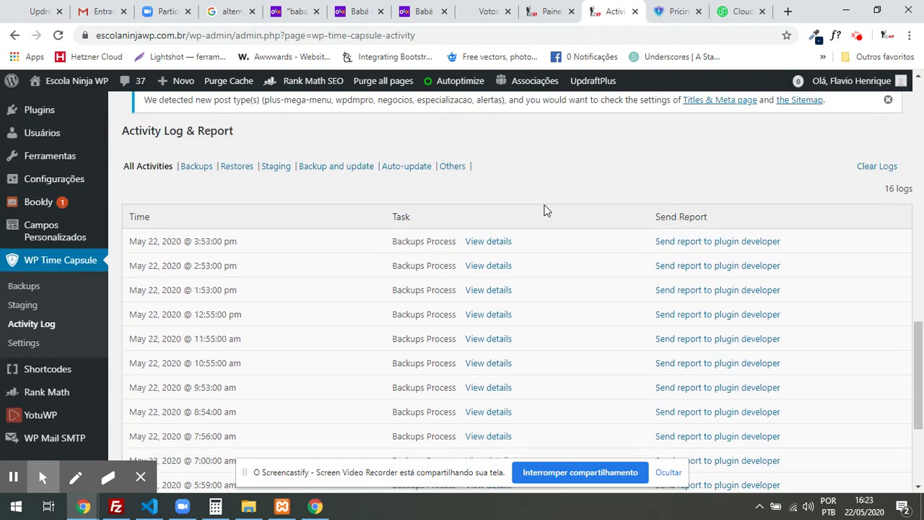
Step: Show the details of the 22 May 3:53 pm backup process and highlight its completion entry
click(509, 244)
scroll(450, 241, down, 2)
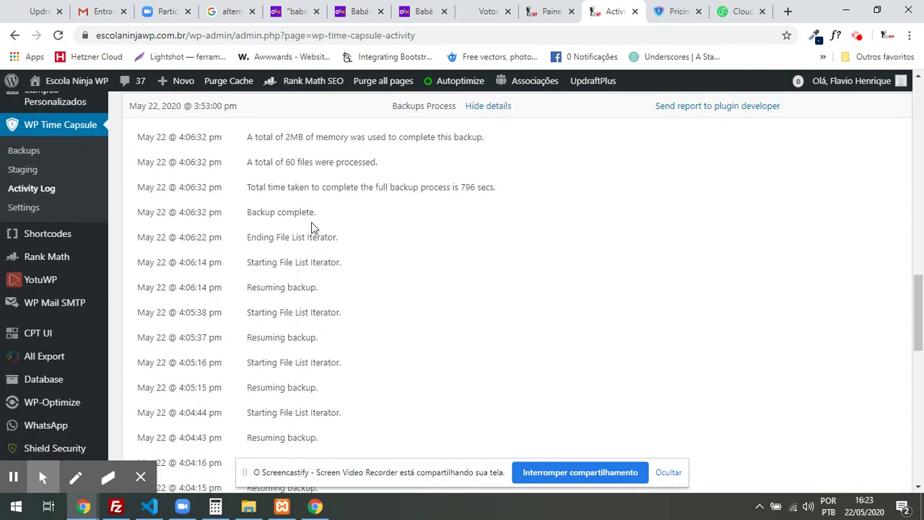
triple_click(310, 212)
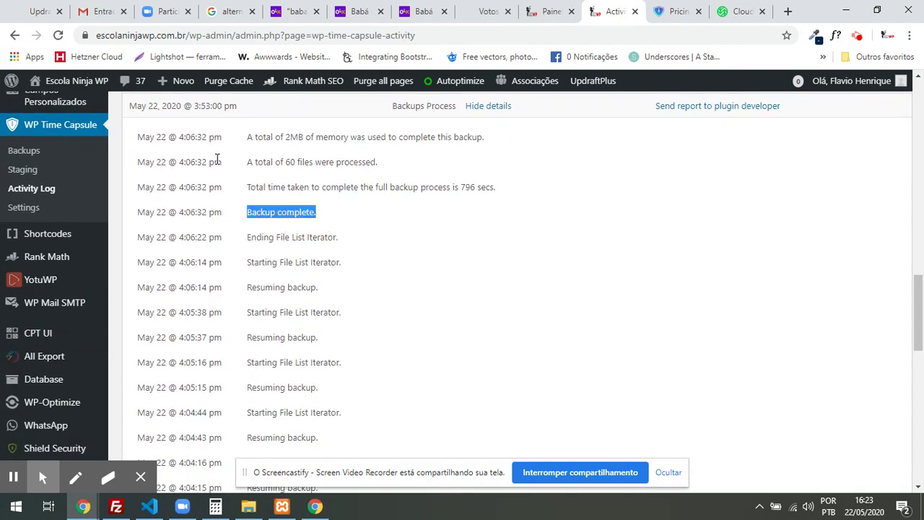
scroll(213, 231, down, 1)
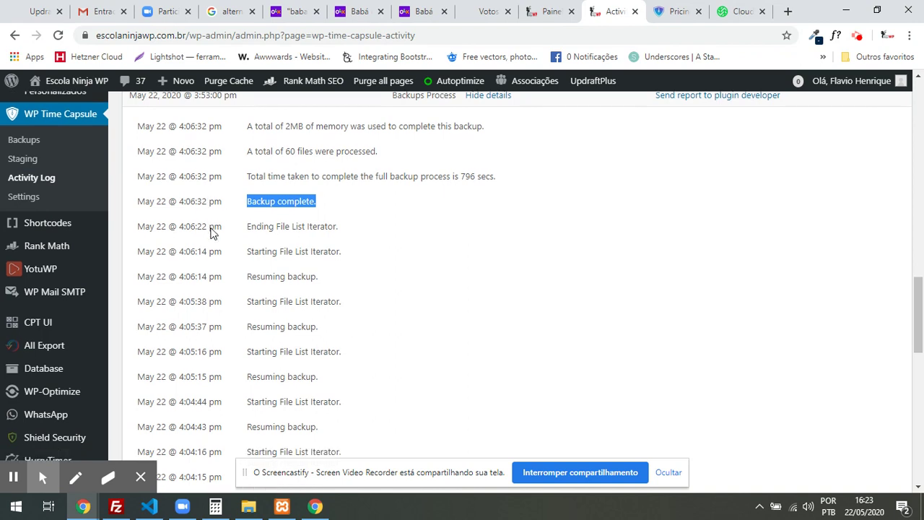
Step: Examine the timestamps of the file list iterator and resuming entries between 4:04 pm and 4:05 pm
scroll(213, 231, down, 3)
drag(340, 263, 166, 261)
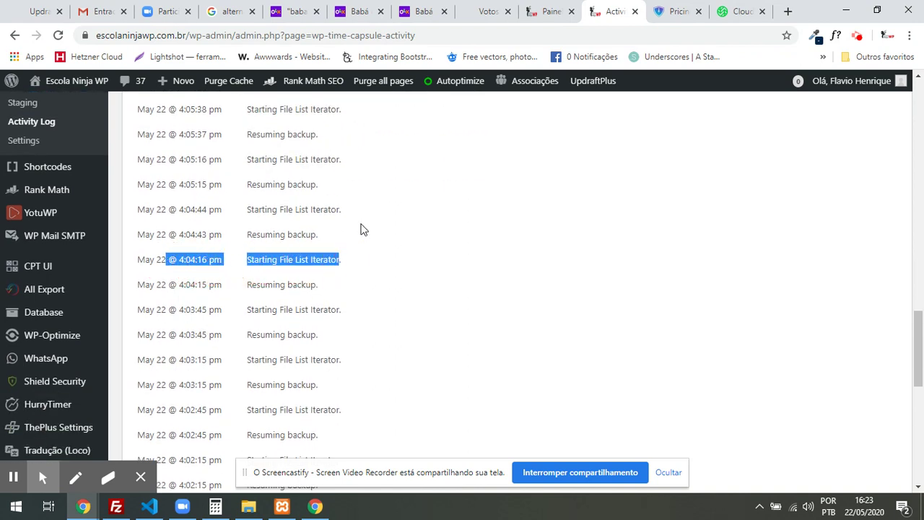
drag(363, 229, 173, 233)
drag(340, 205, 211, 188)
triple_click(208, 232)
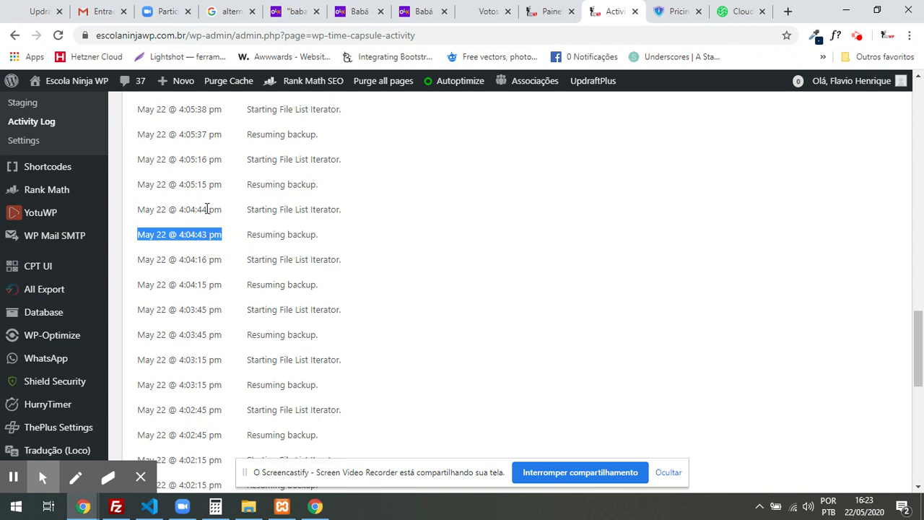
triple_click(207, 209)
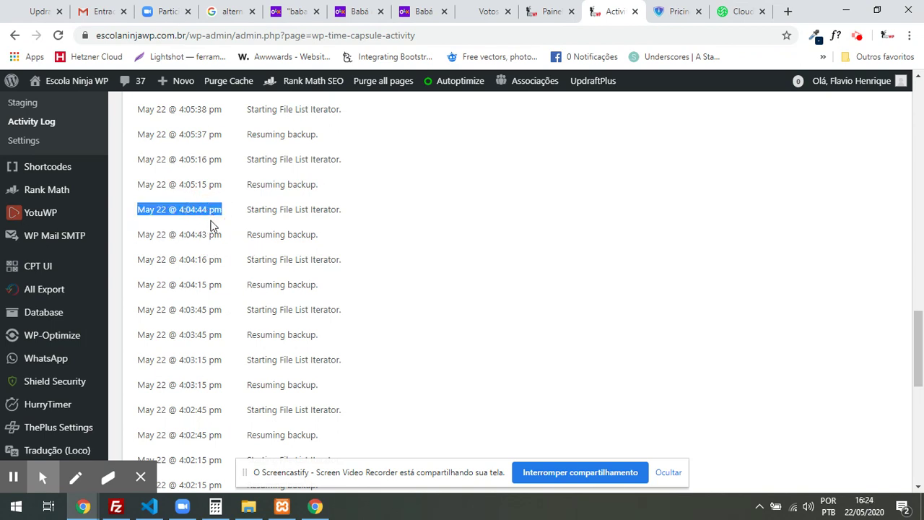
triple_click(185, 182)
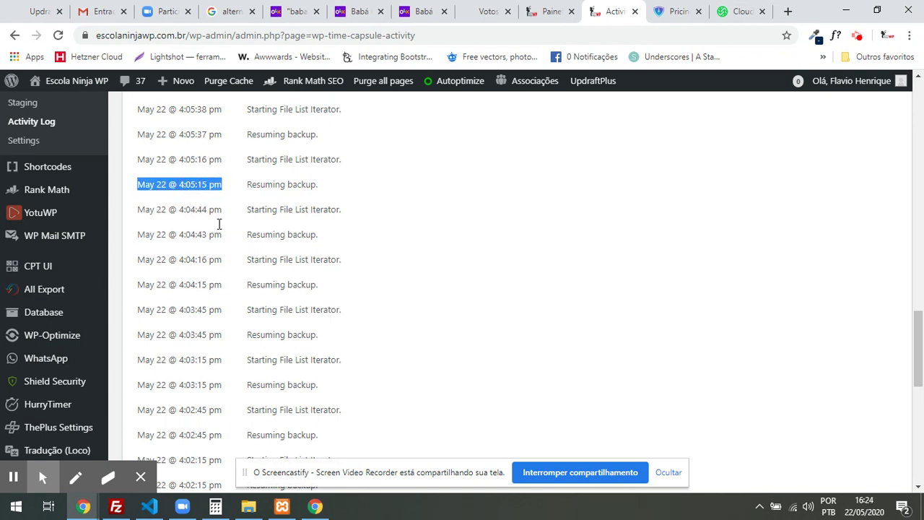
triple_click(195, 161)
Step: Return to the summary entries of the 3:53 pm backup process and highlight the memory usage line
scroll(233, 243, up, 1)
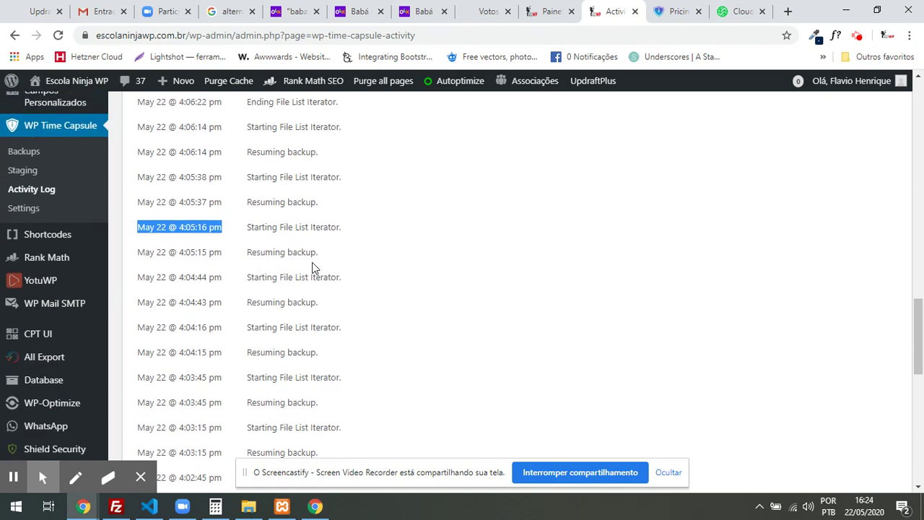
scroll(310, 252, up, 1)
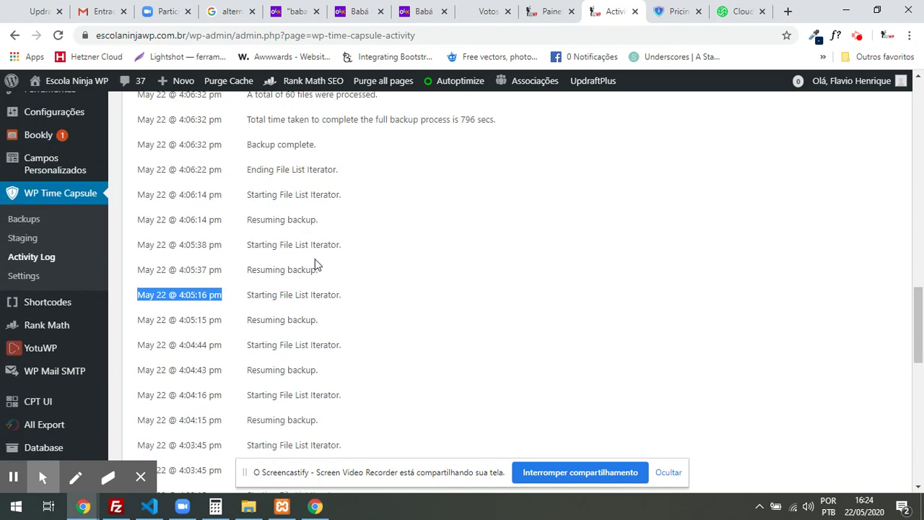
scroll(317, 261, up, 4)
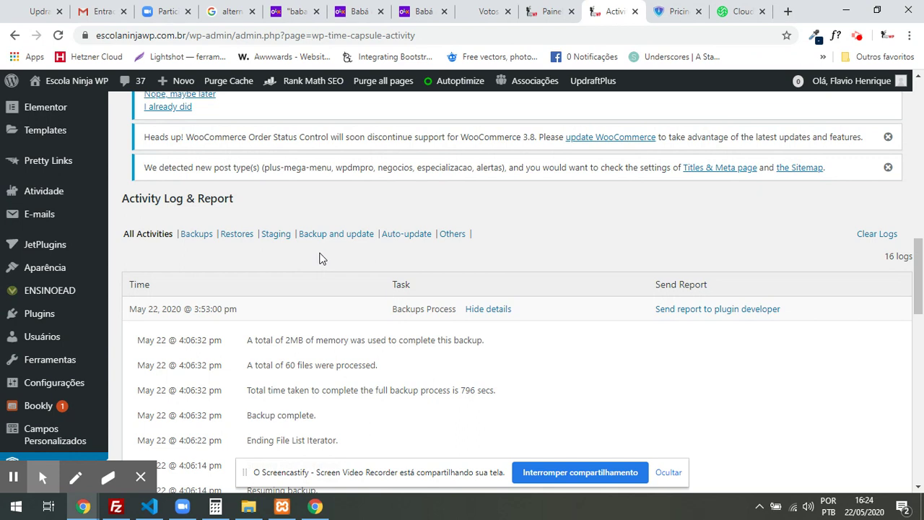
triple_click(344, 340)
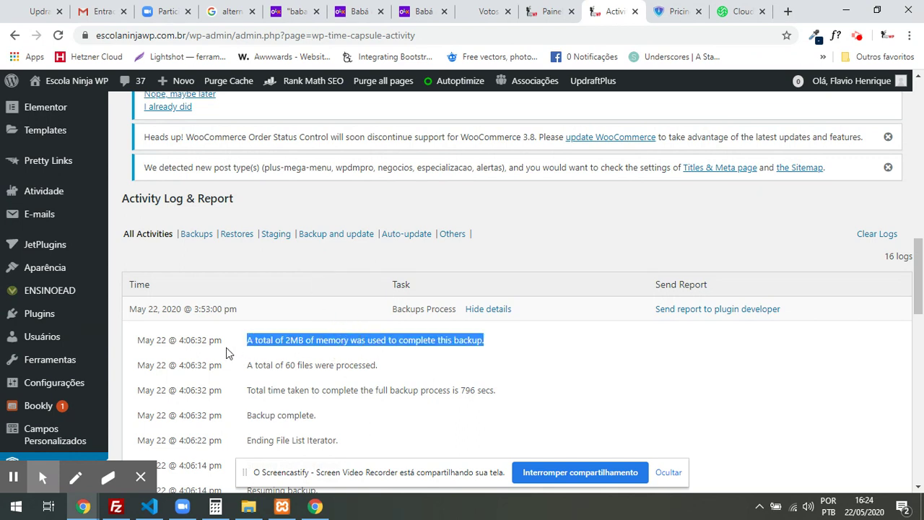
triple_click(312, 340)
Step: Review the remaining Activity Log entries down to the plugin's activation, and switch to the WP Time Capsule pricing page
scroll(418, 349, down, 3)
scroll(418, 347, down, 4)
scroll(419, 347, down, 5)
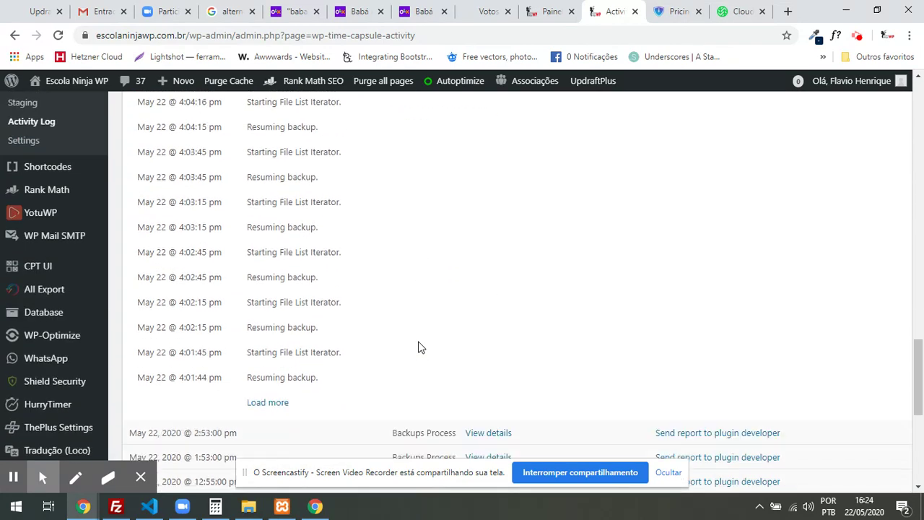
scroll(352, 255, down, 1)
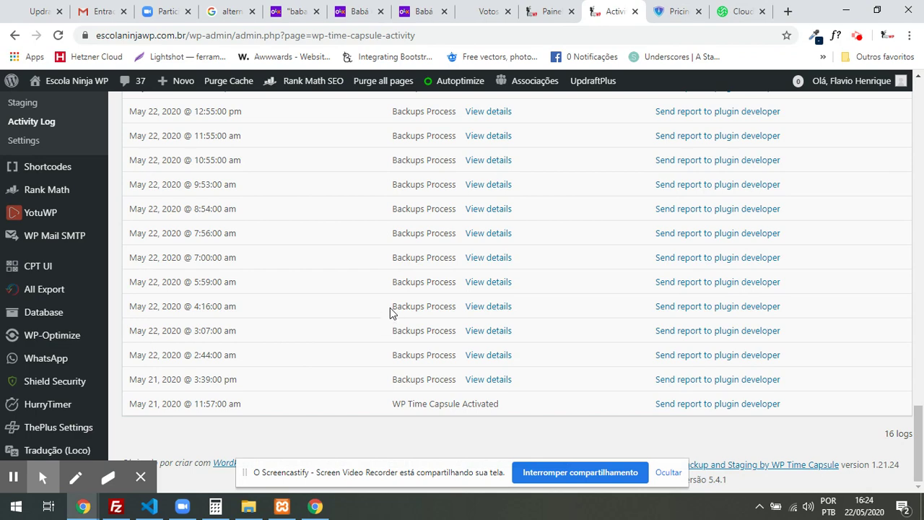
scroll(365, 332, up, 3)
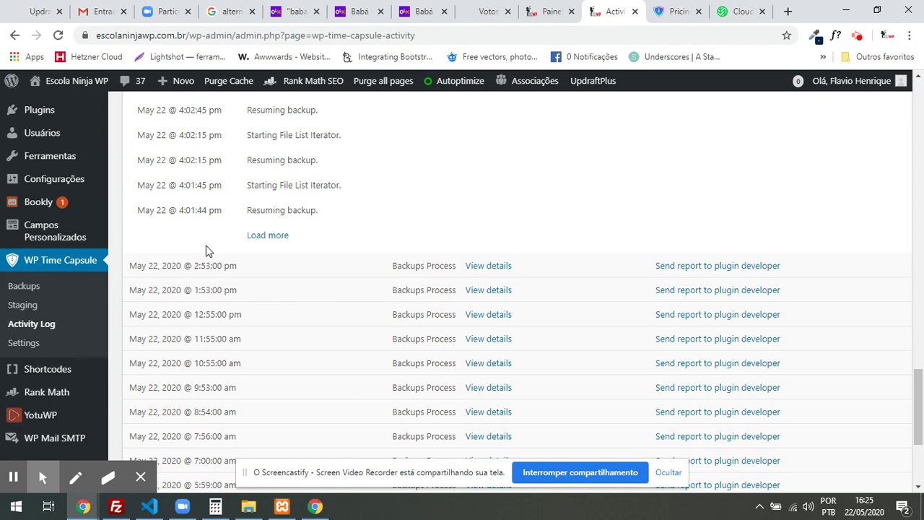
scroll(400, 214, up, 10)
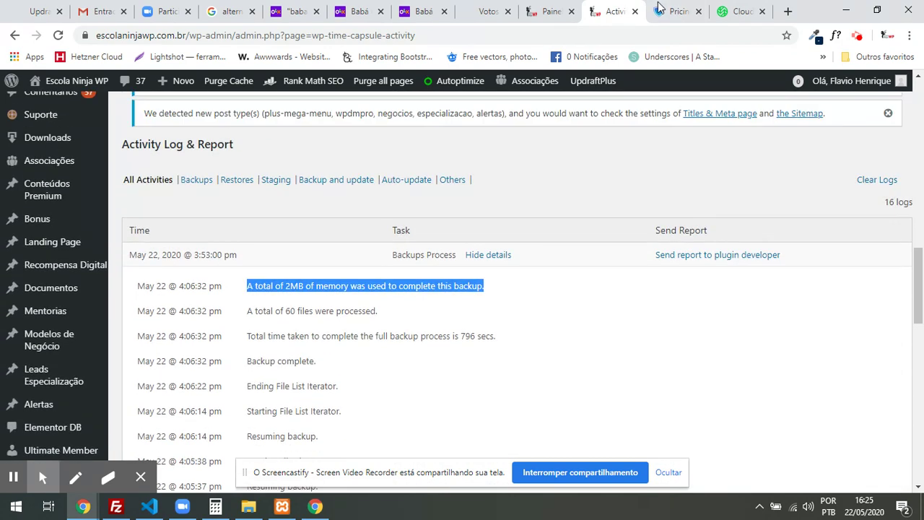
click(675, 11)
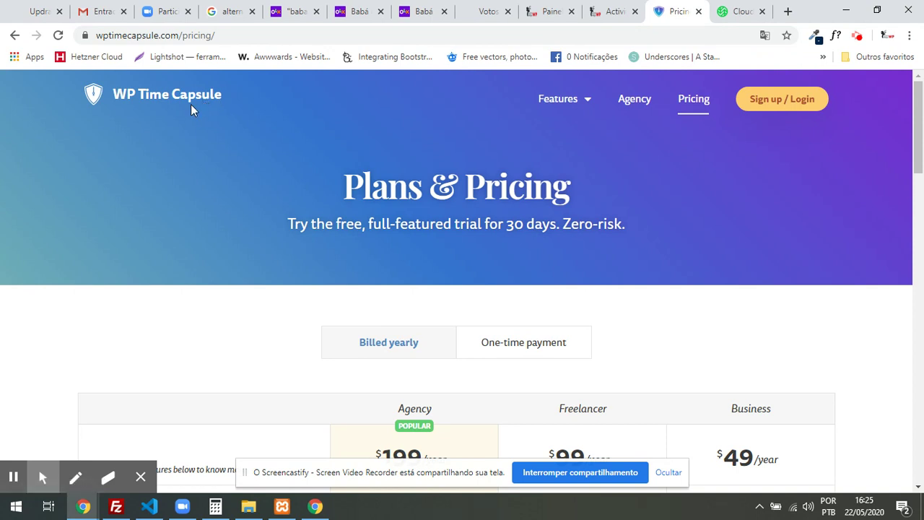
Step: Search Google for "vultpress" in a new tab and open the VaultPress website
click(788, 11)
text(vultpress)
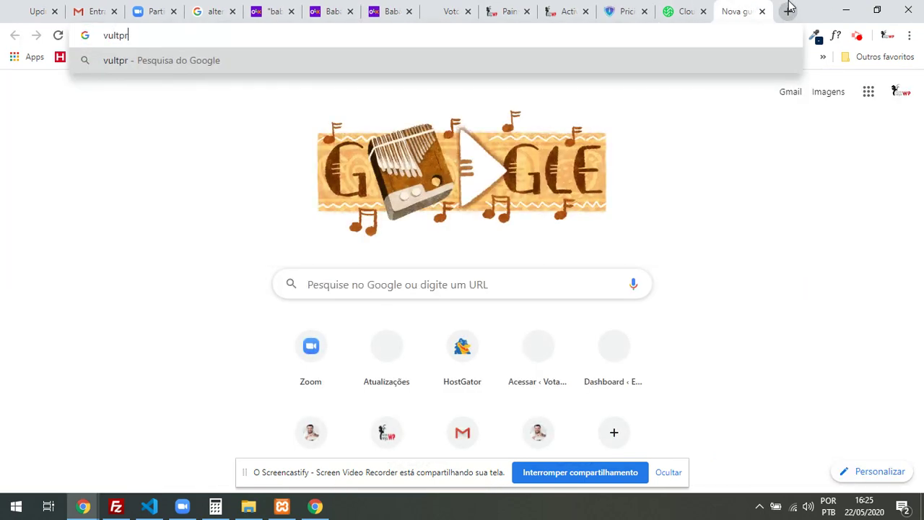
key(Return)
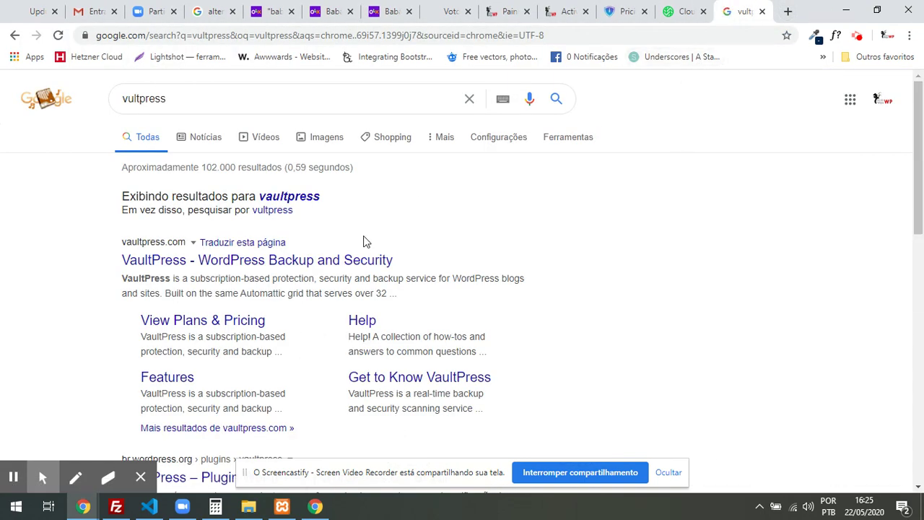
click(338, 259)
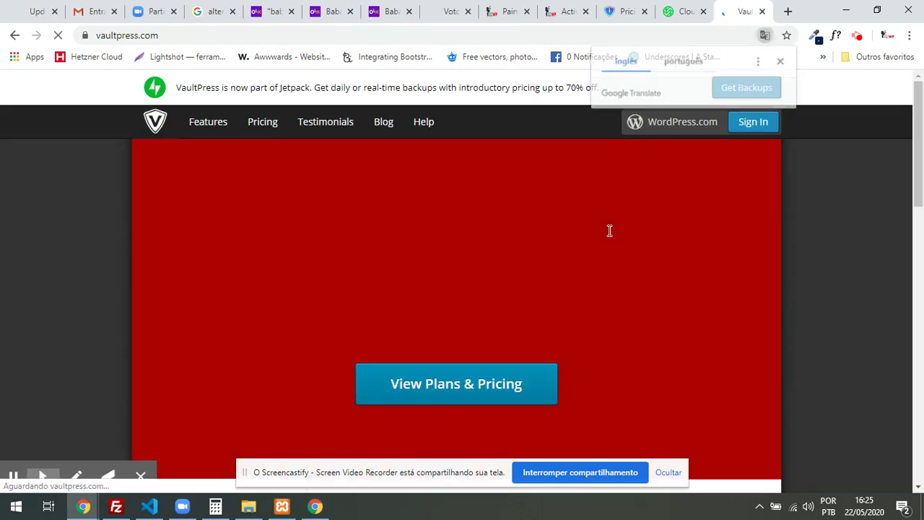
Step: Review the security threats and features on the VaultPress home page, and open its plans and pricing page
scroll(517, 200, down, 6)
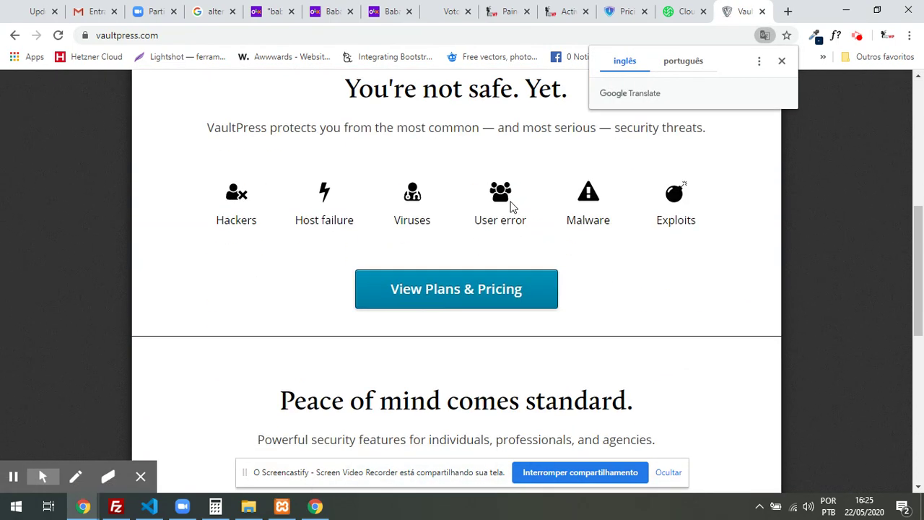
scroll(448, 210, down, 2)
scroll(447, 209, down, 5)
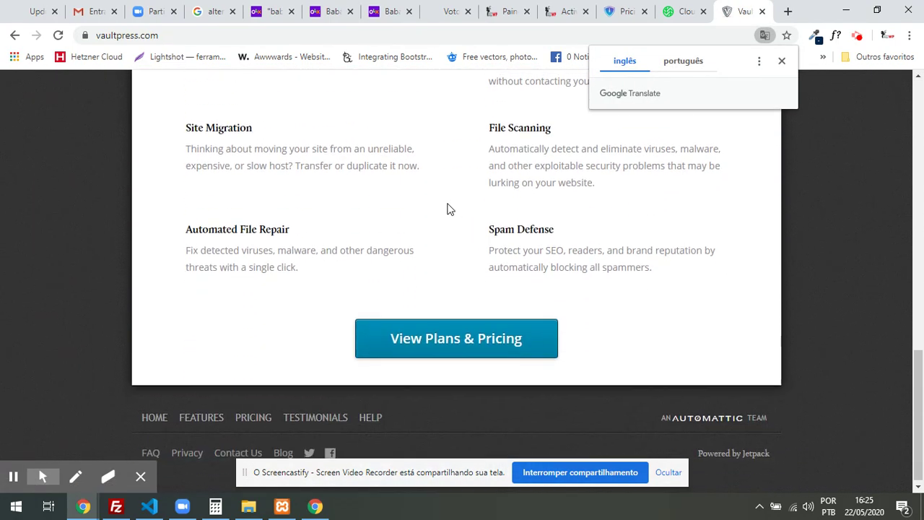
click(459, 346)
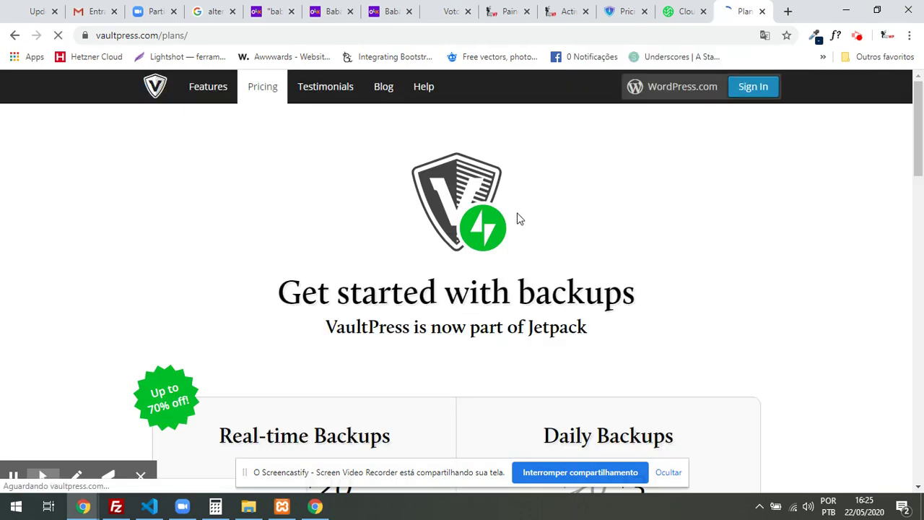
Step: Highlight the discounted monthly price of the Real-time Backups plan and review the details listed under it
scroll(519, 215, down, 4)
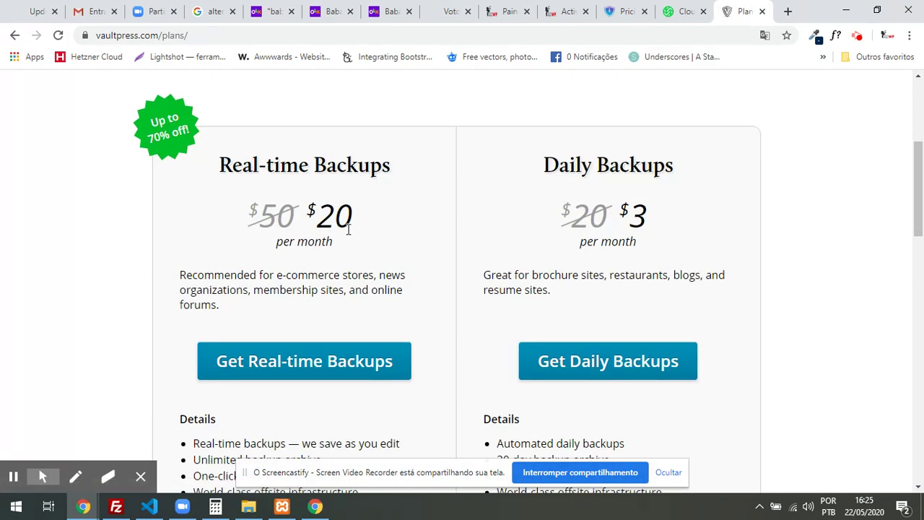
double_click(339, 210)
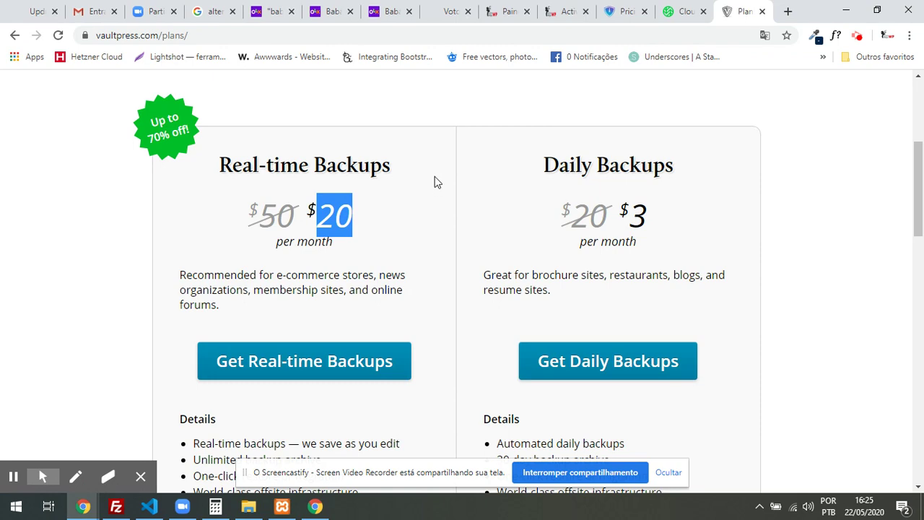
scroll(431, 175, down, 3)
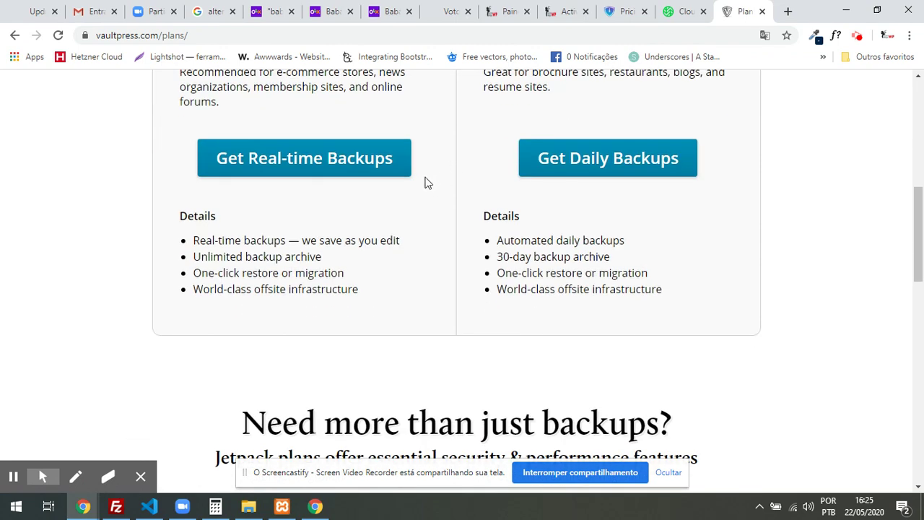
scroll(426, 218, up, 3)
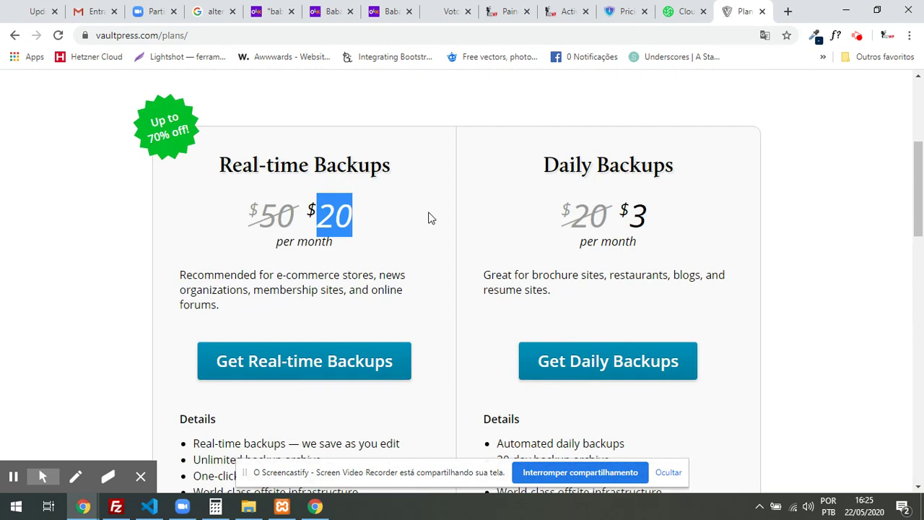
Step: Compare the details of the two backup plans and highlight "Automated daily backups" in the Daily Backups list
scroll(429, 217, down, 2)
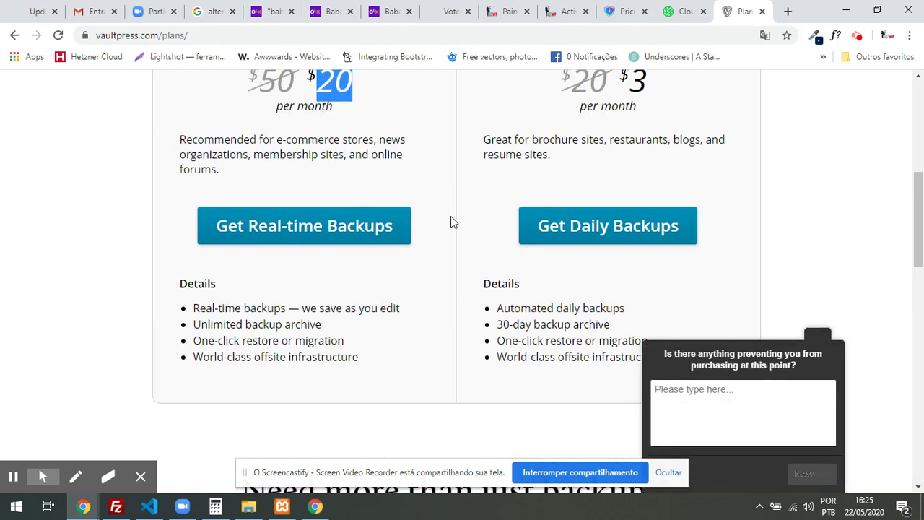
scroll(693, 231, up, 2)
scroll(650, 235, down, 3)
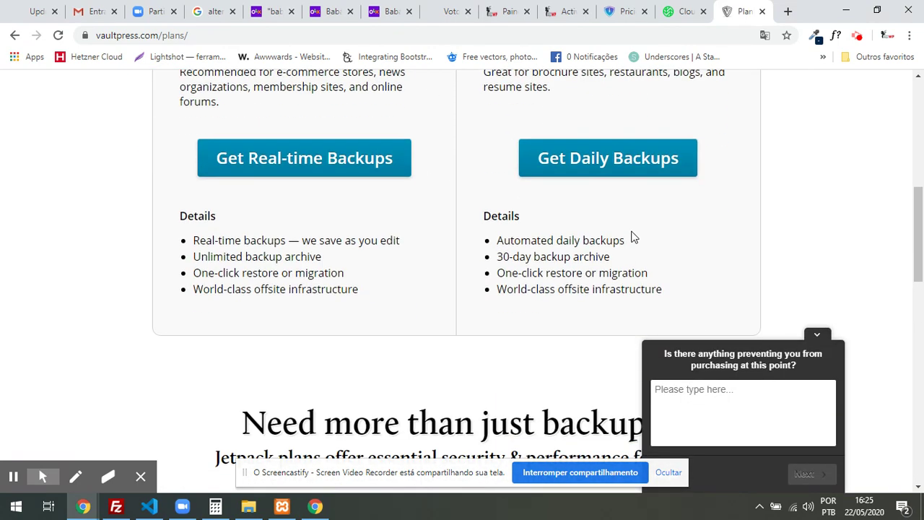
triple_click(554, 238)
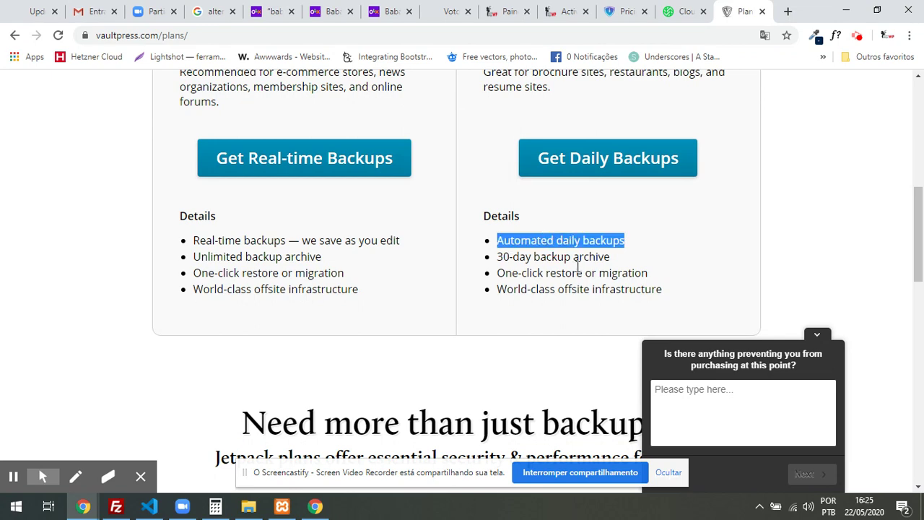
Step: Return to the plan prices and highlight the Real-time Backups monthly price again
scroll(429, 181, up, 3)
double_click(336, 216)
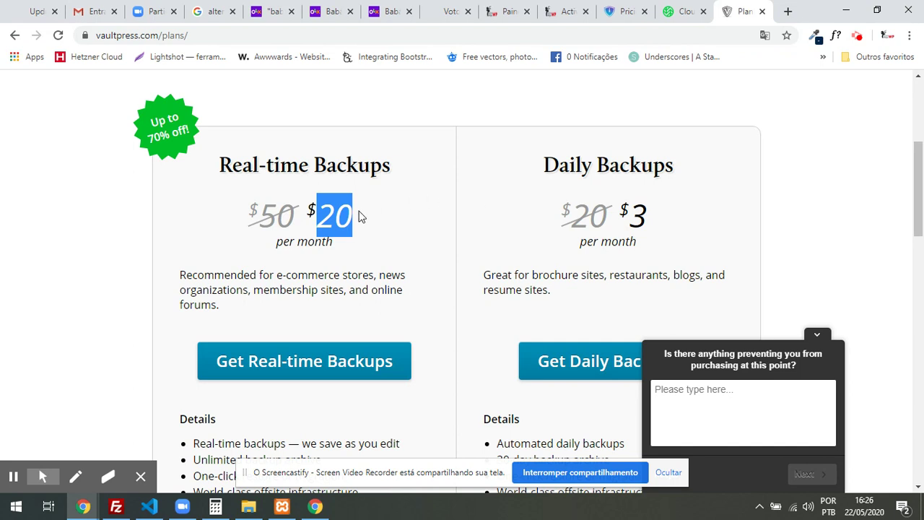
double_click(325, 213)
Step: Revisit the Wasabi page, return to WP Time Capsule's pricing, hide the screen-sharing notice and review the yearly plans
click(689, 9)
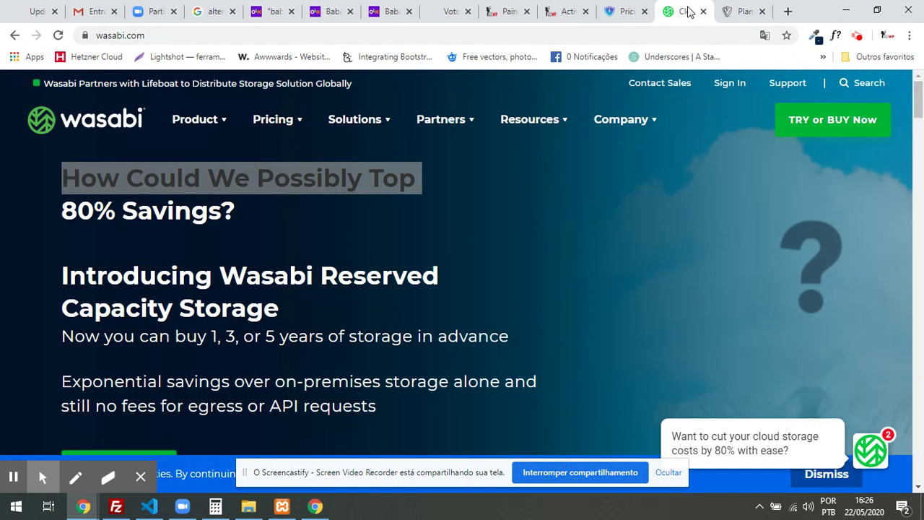
click(645, 3)
click(666, 473)
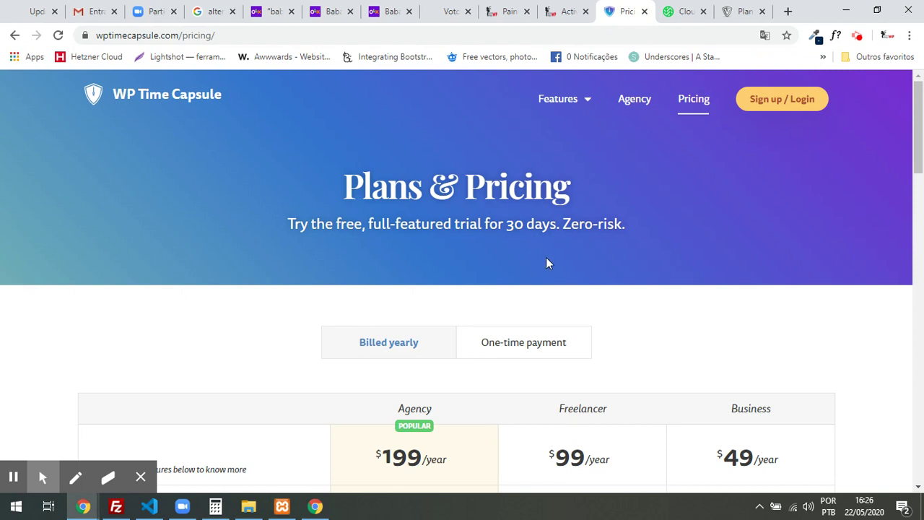
scroll(549, 258, down, 2)
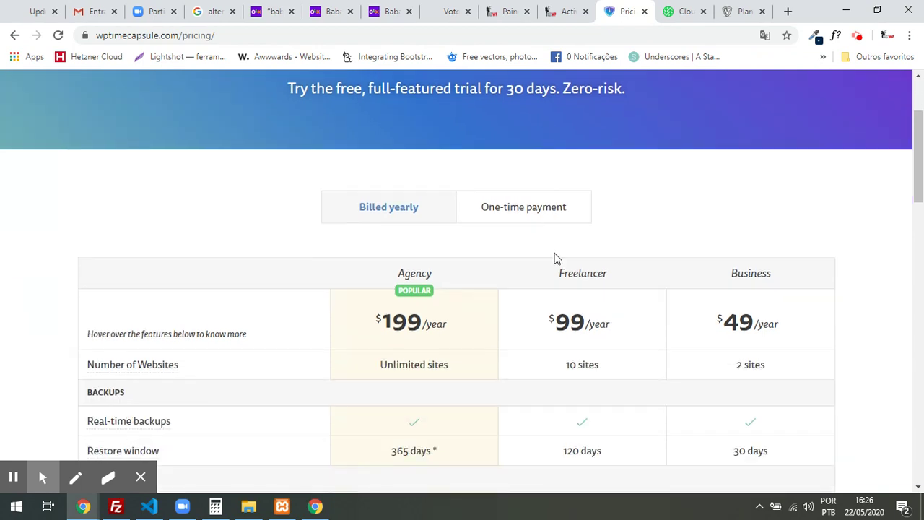
scroll(573, 269, up, 2)
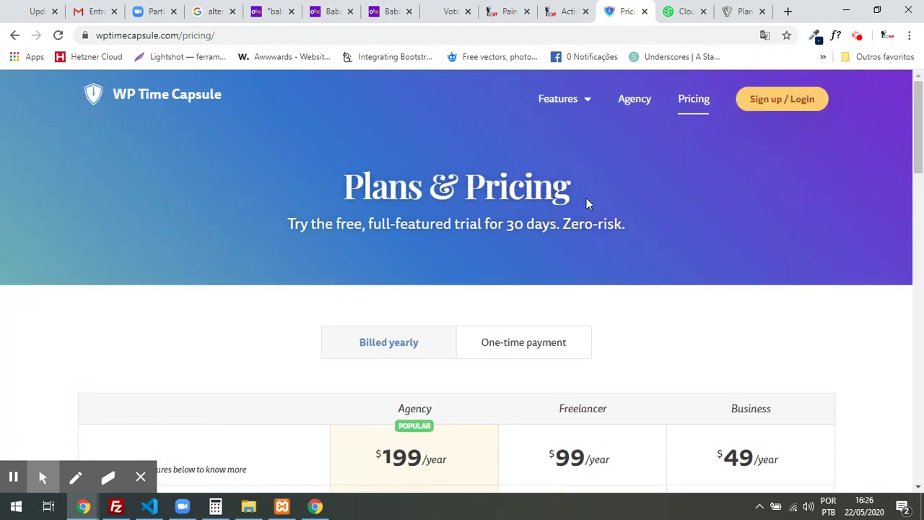